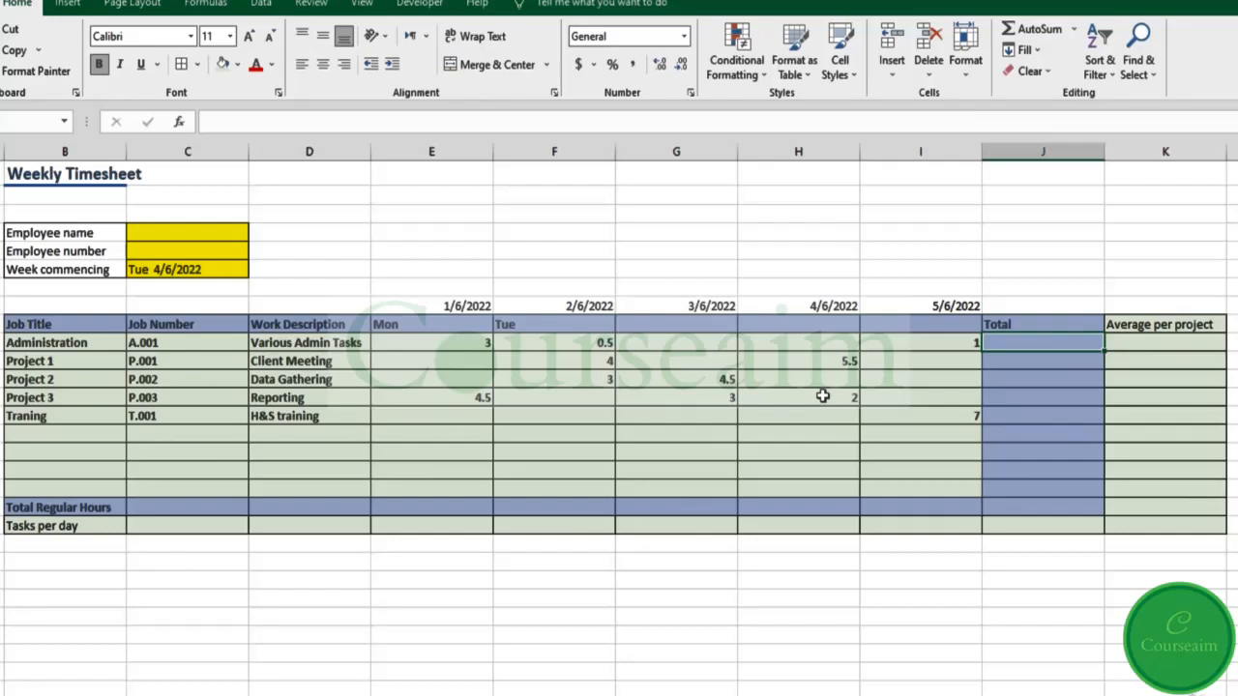
Step: Enter =E10+F10+I10 in J10 as the Administration total, giving 4.5
text(=)
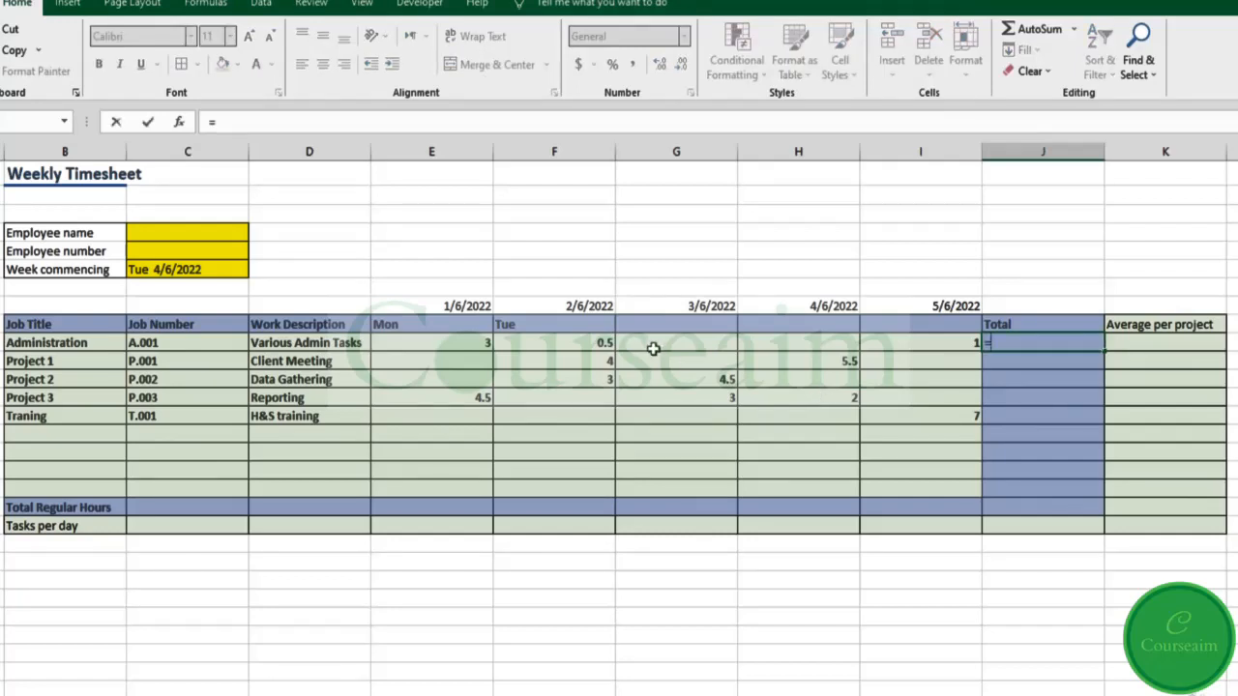
click(481, 345)
text(+)
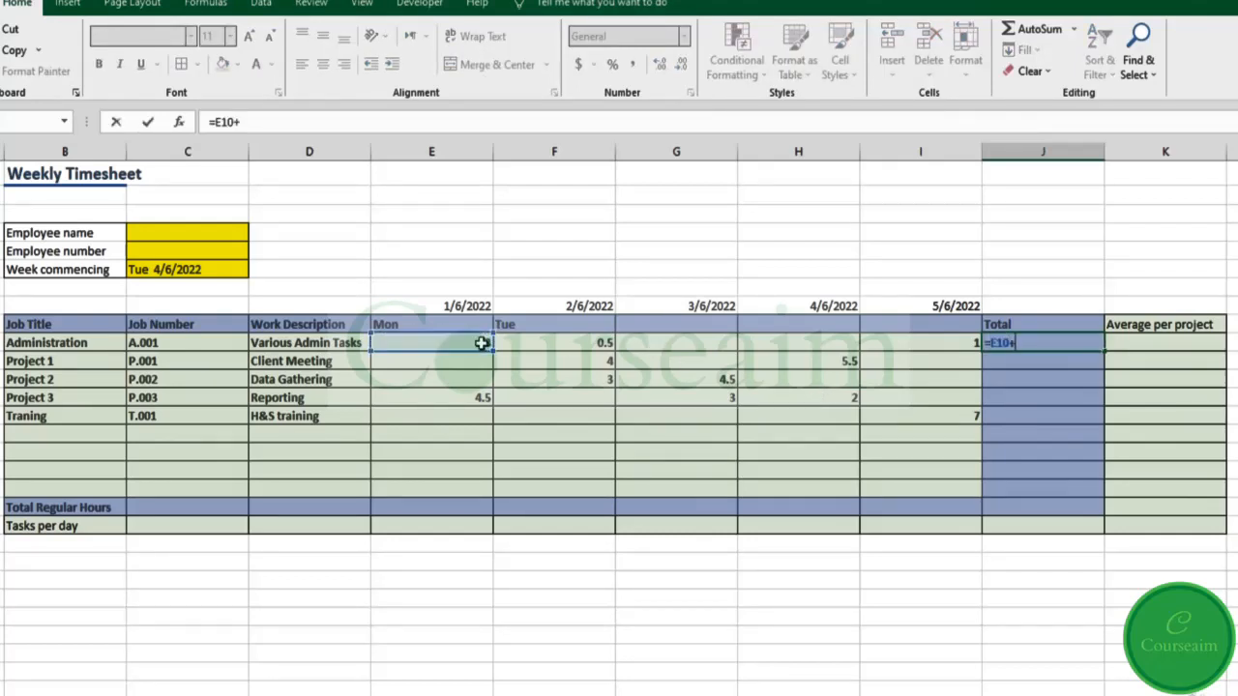
click(517, 343)
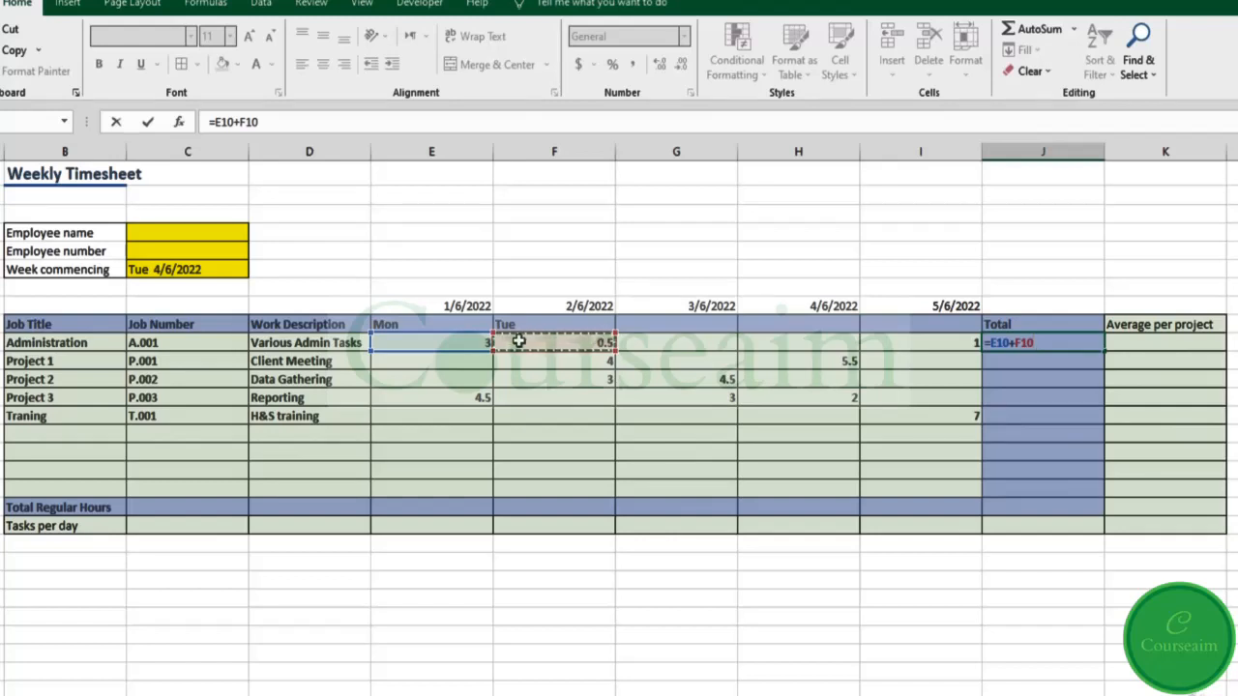
text(+)
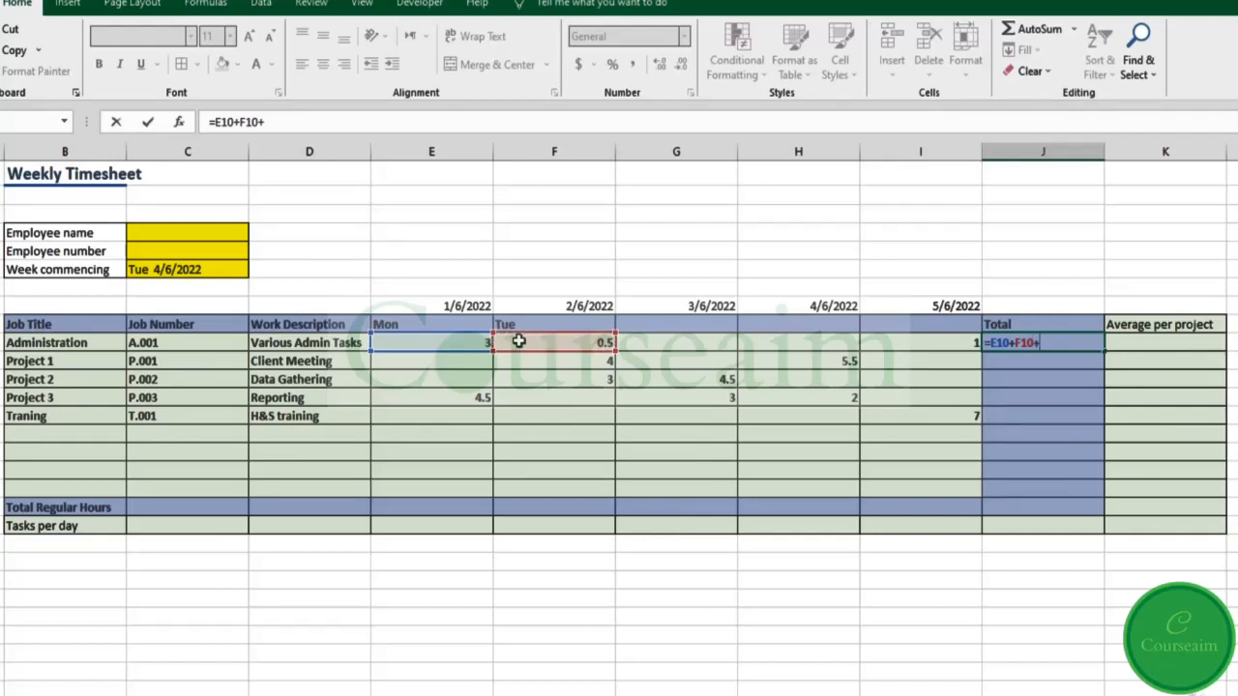
click(949, 347)
key(Return)
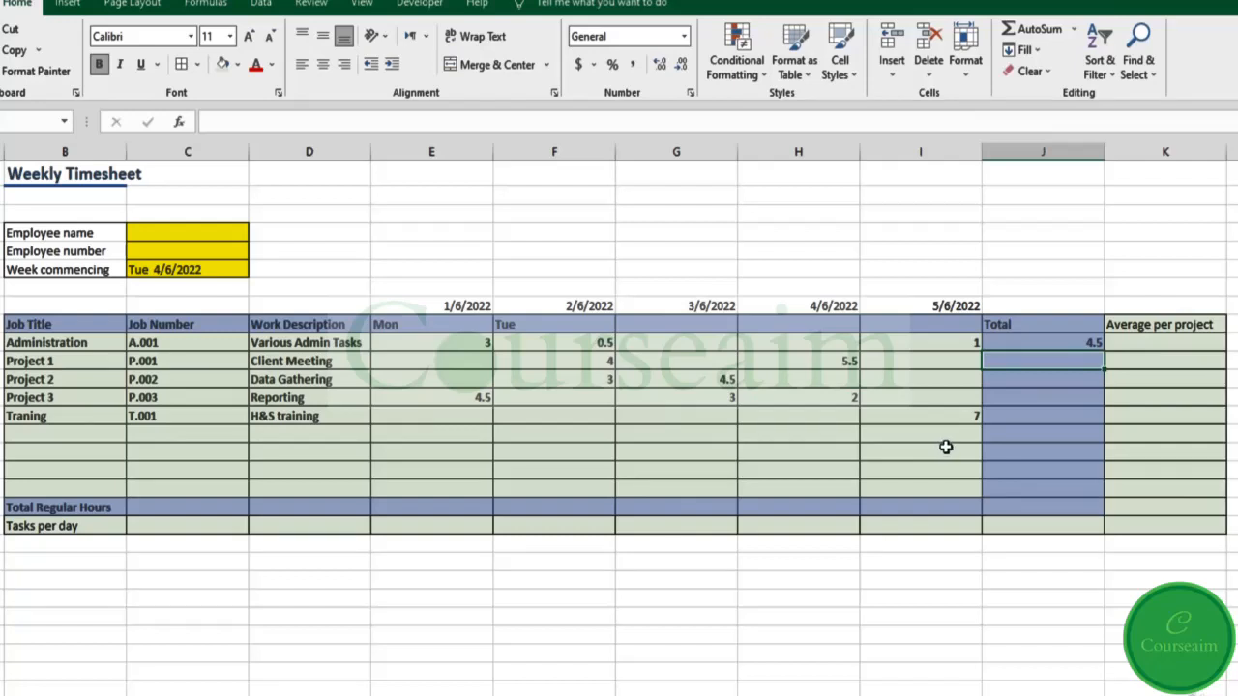
Step: Undo the added total, enter =SUM(E10:I10) in J10 instead, and reopen its formula
key(ctrl+z)
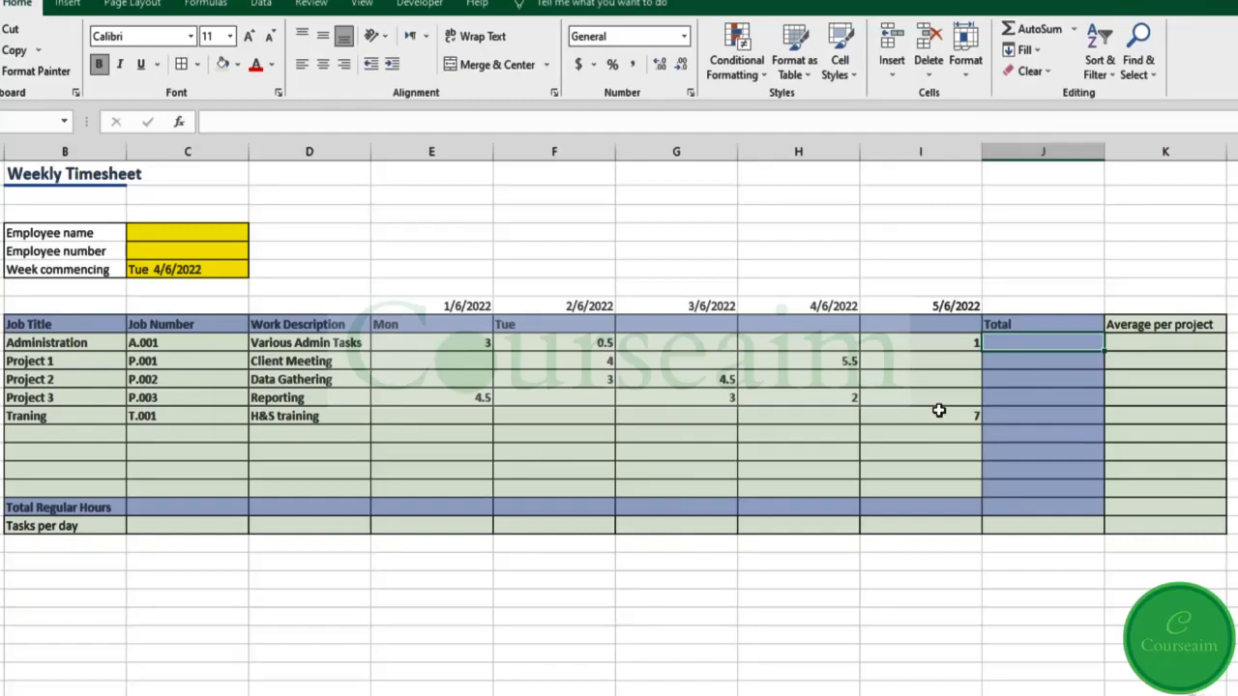
text(=)
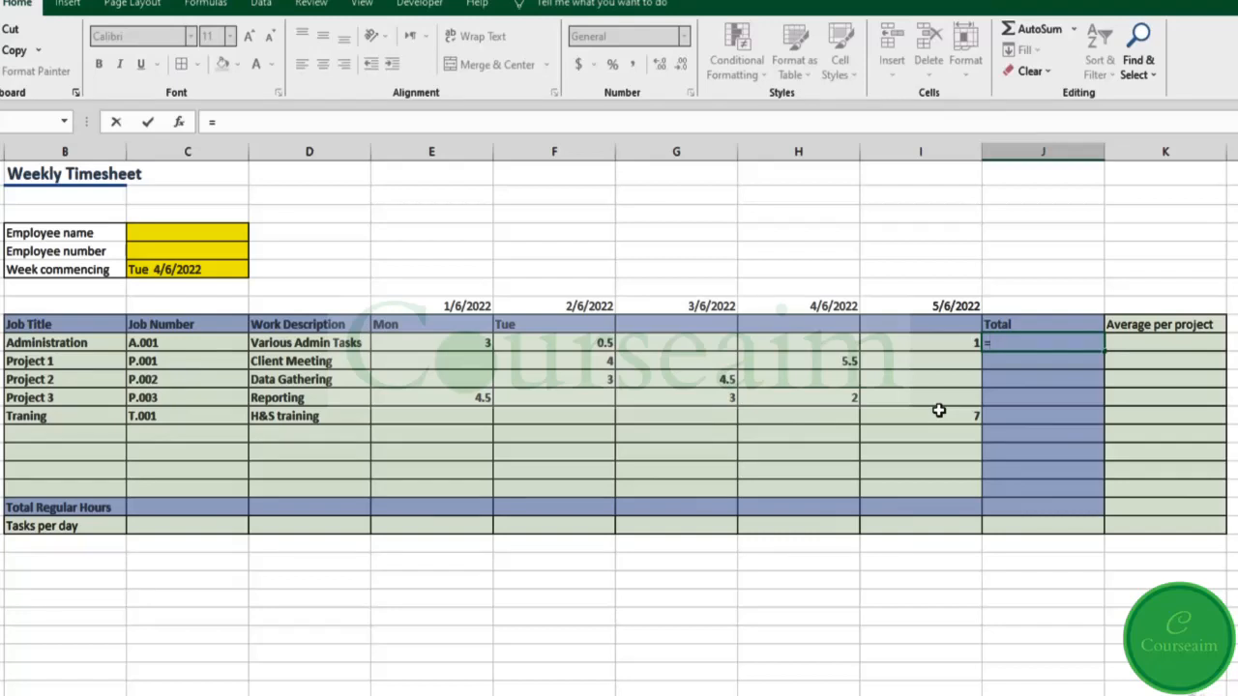
text(sum)
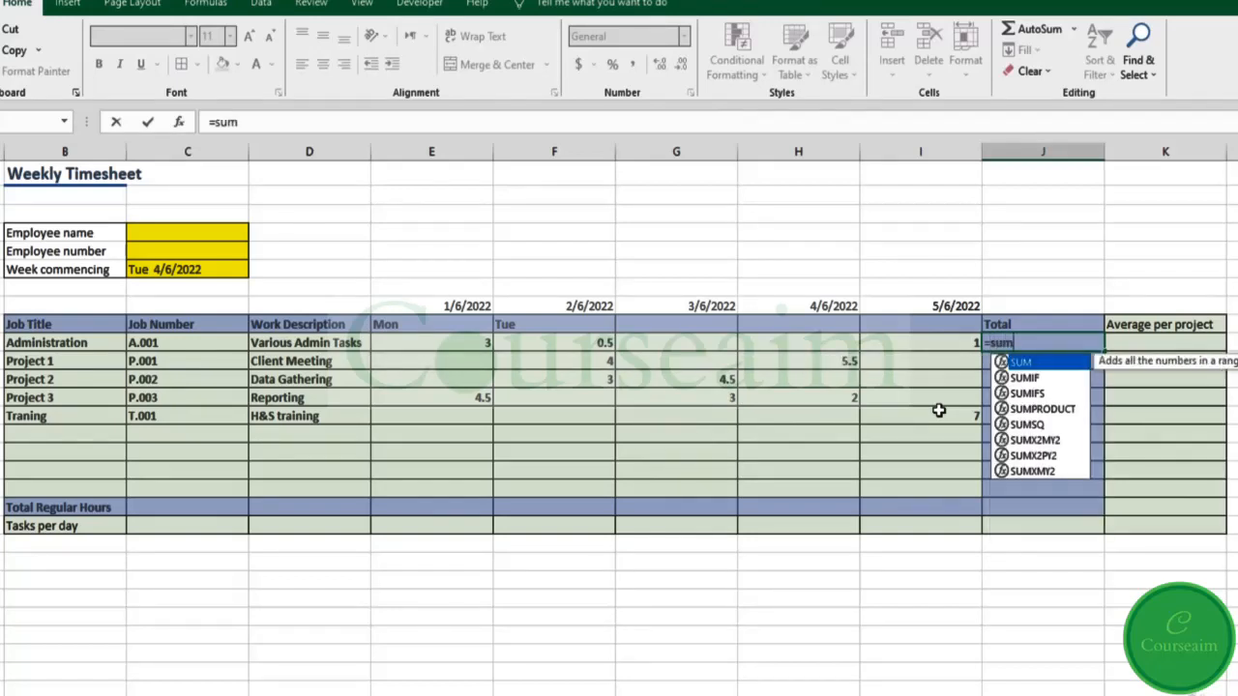
key(Tab)
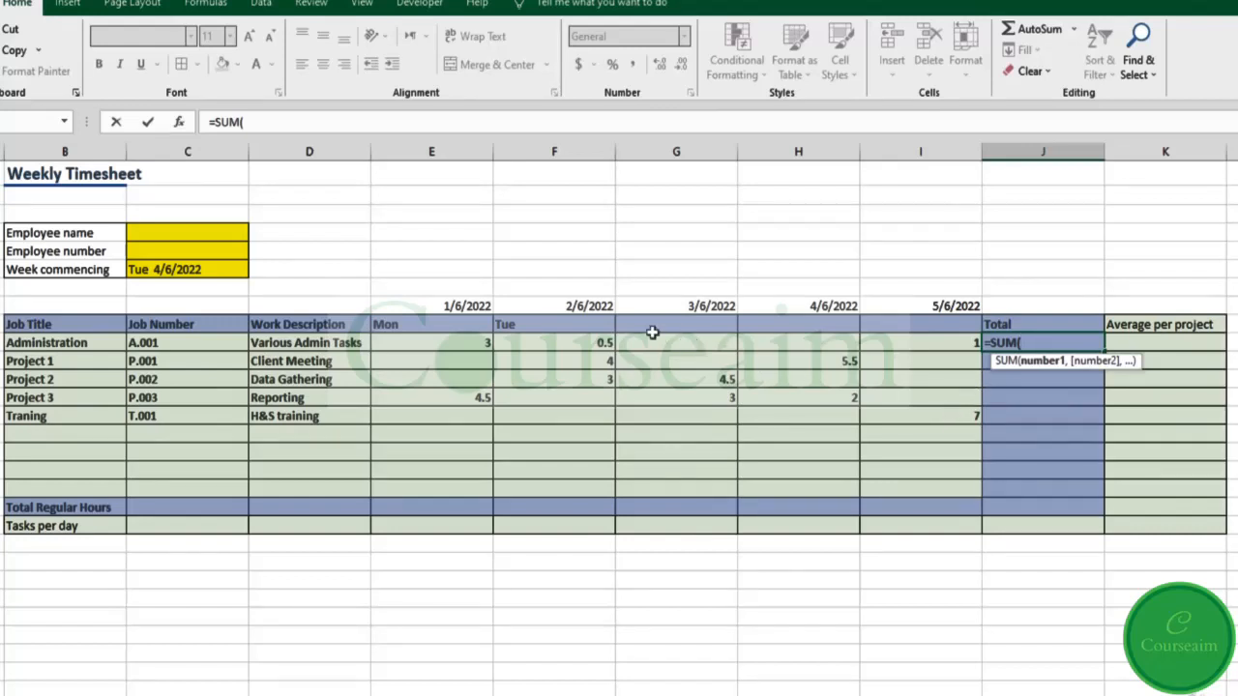
drag(484, 345, 884, 339)
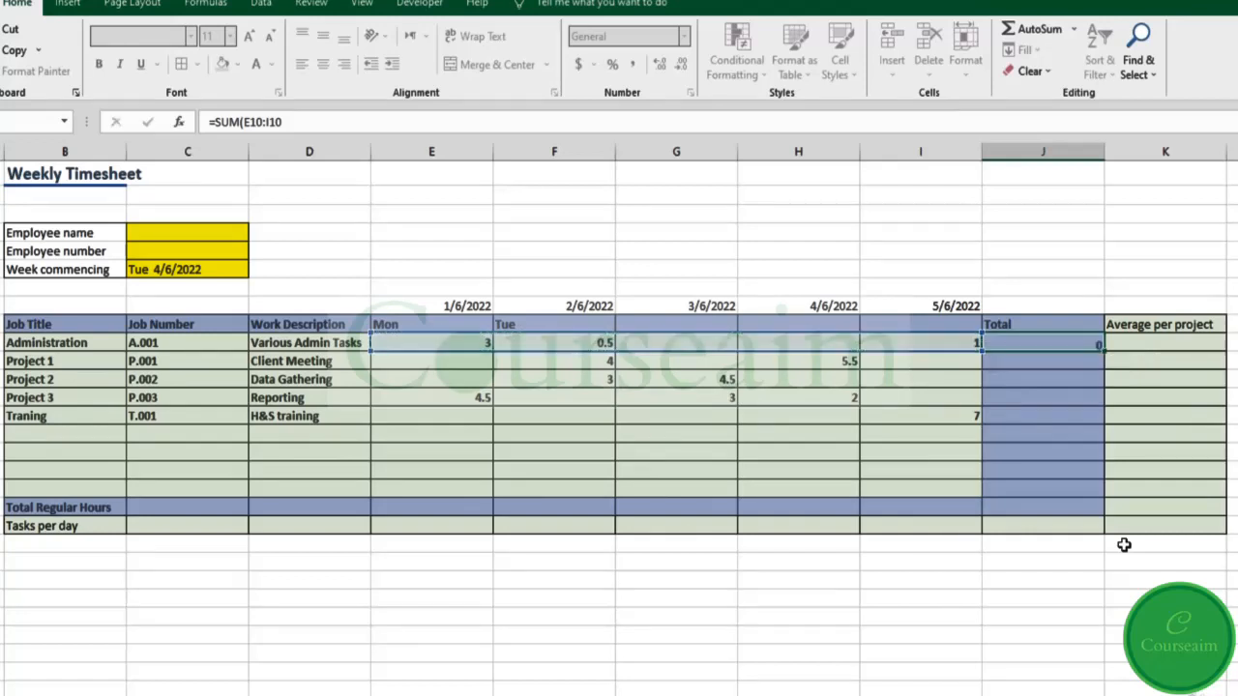
key(Return)
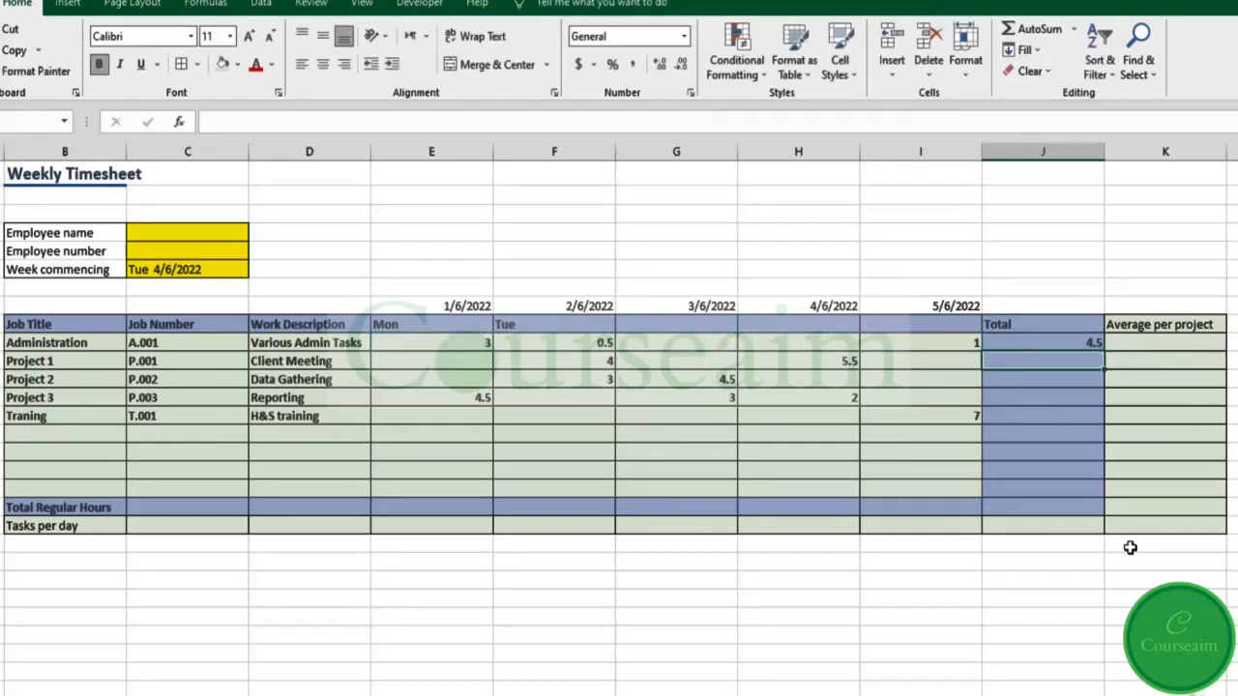
click(1055, 341)
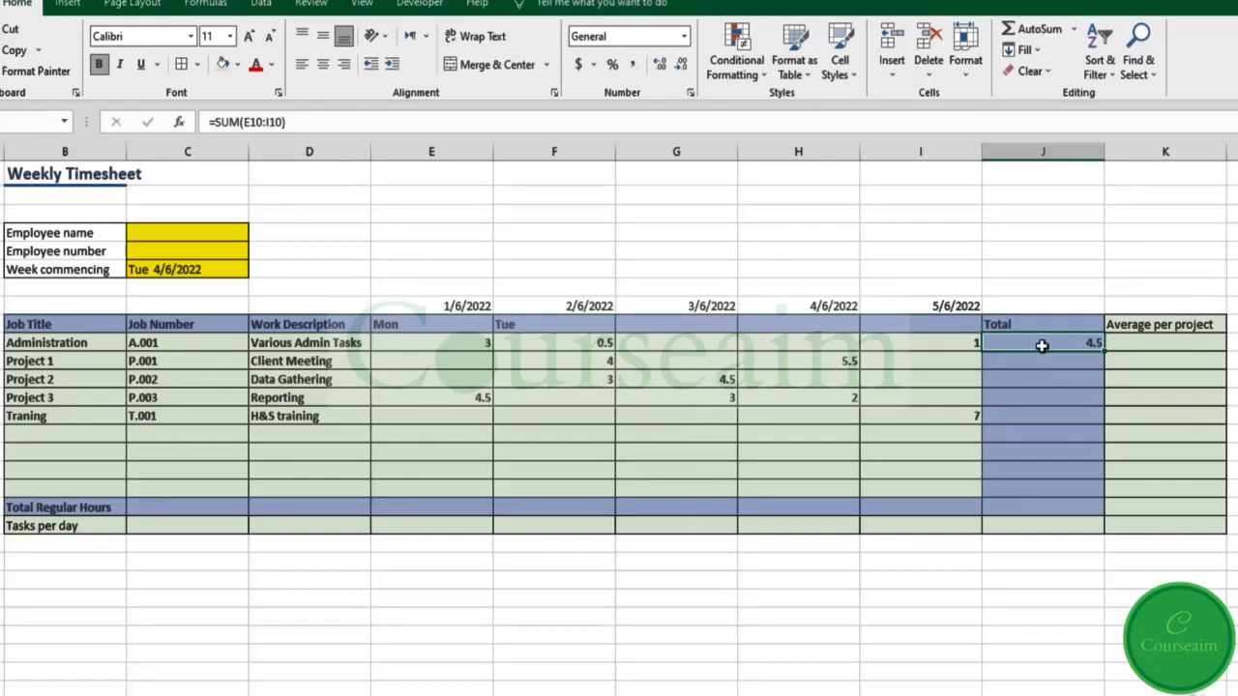
click(311, 123)
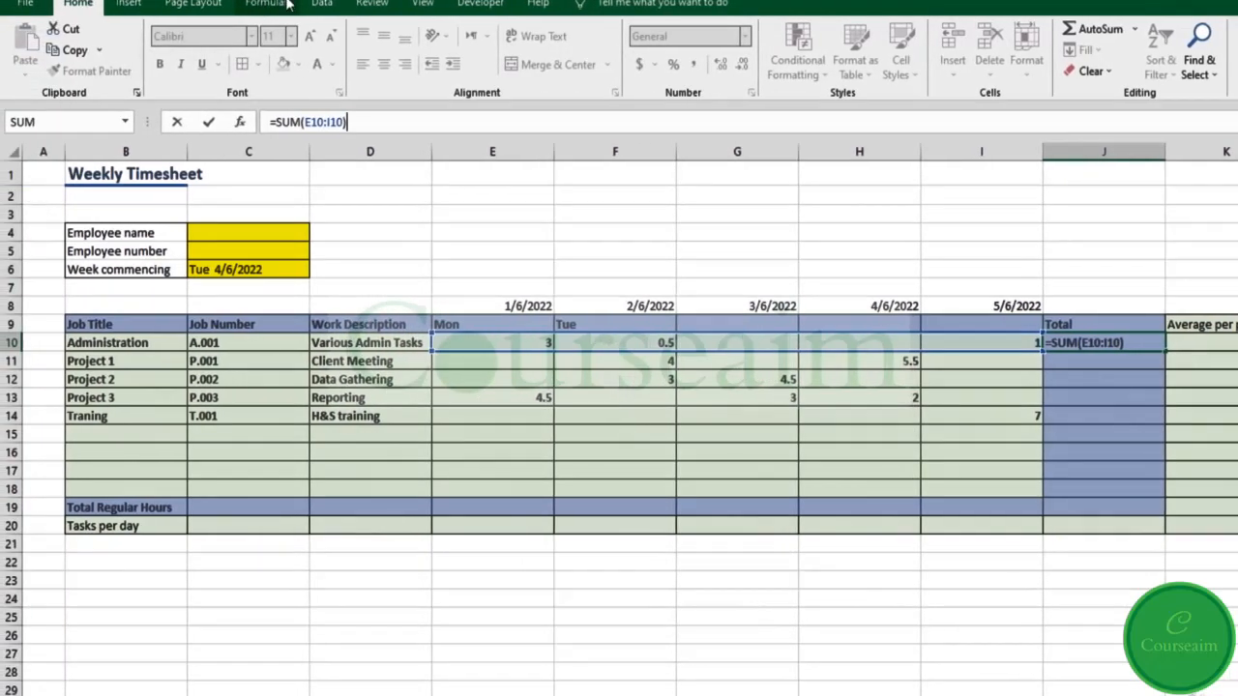
Step: Browse the Recently Used and Math & Trig function lists on the Formulas ribbon
click(266, 3)
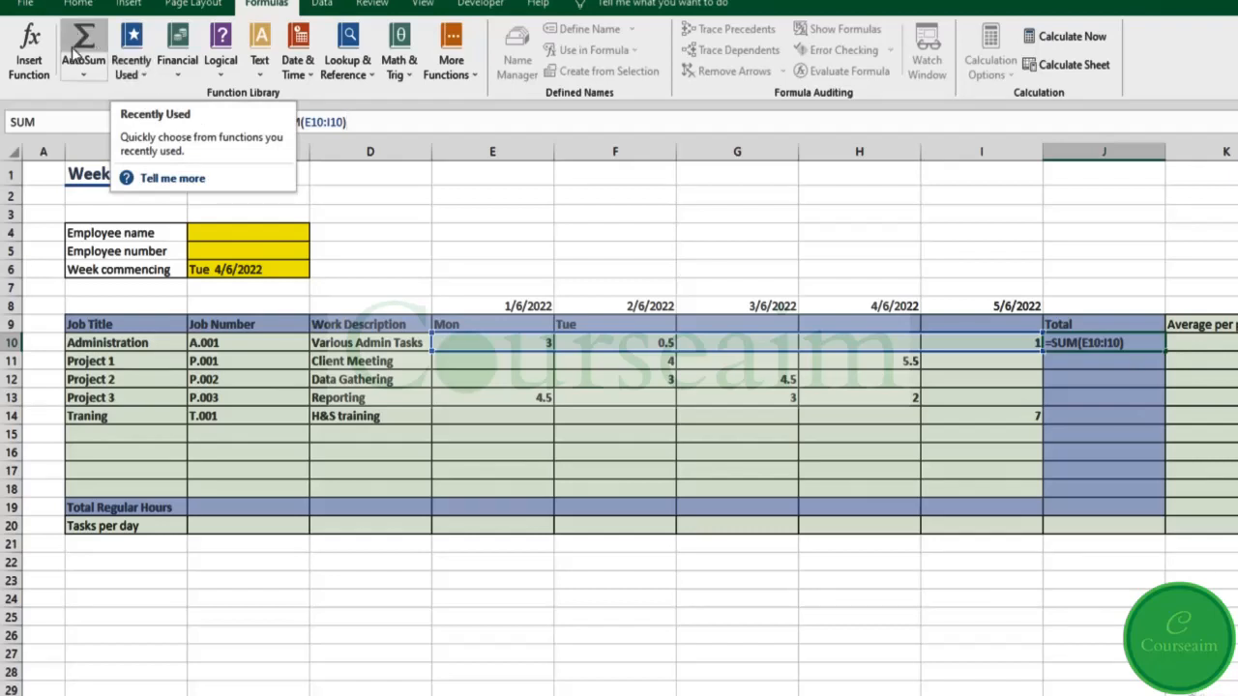
click(140, 77)
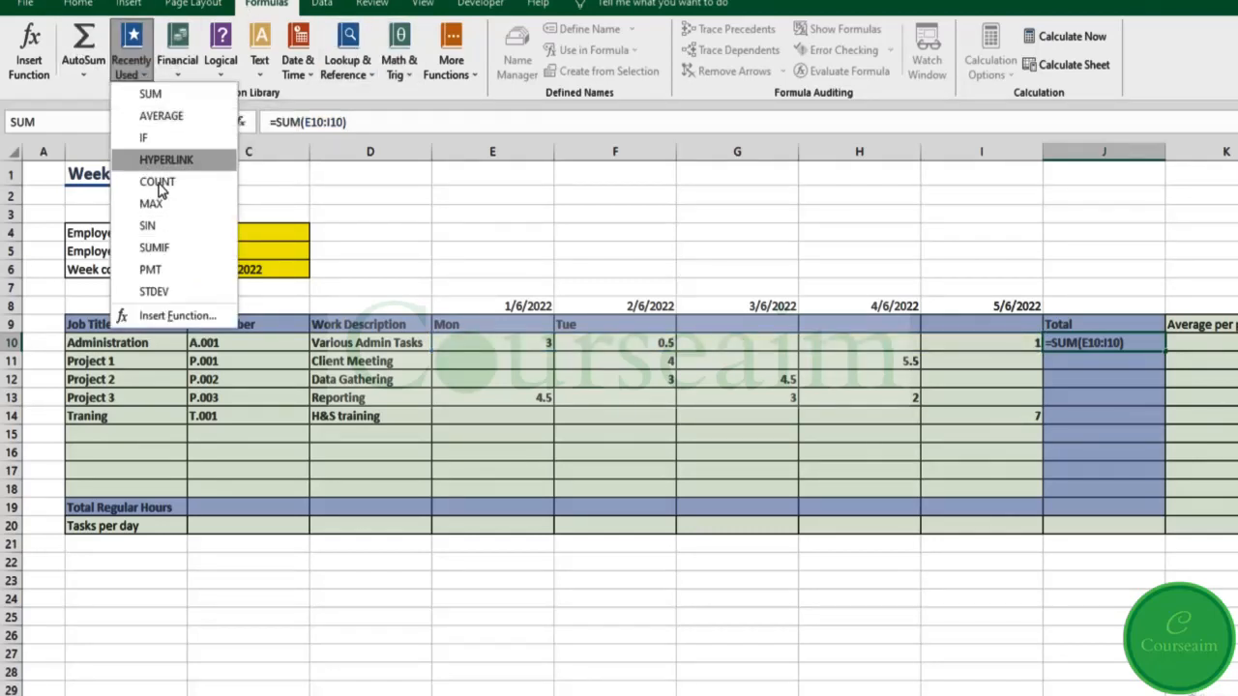
click(411, 73)
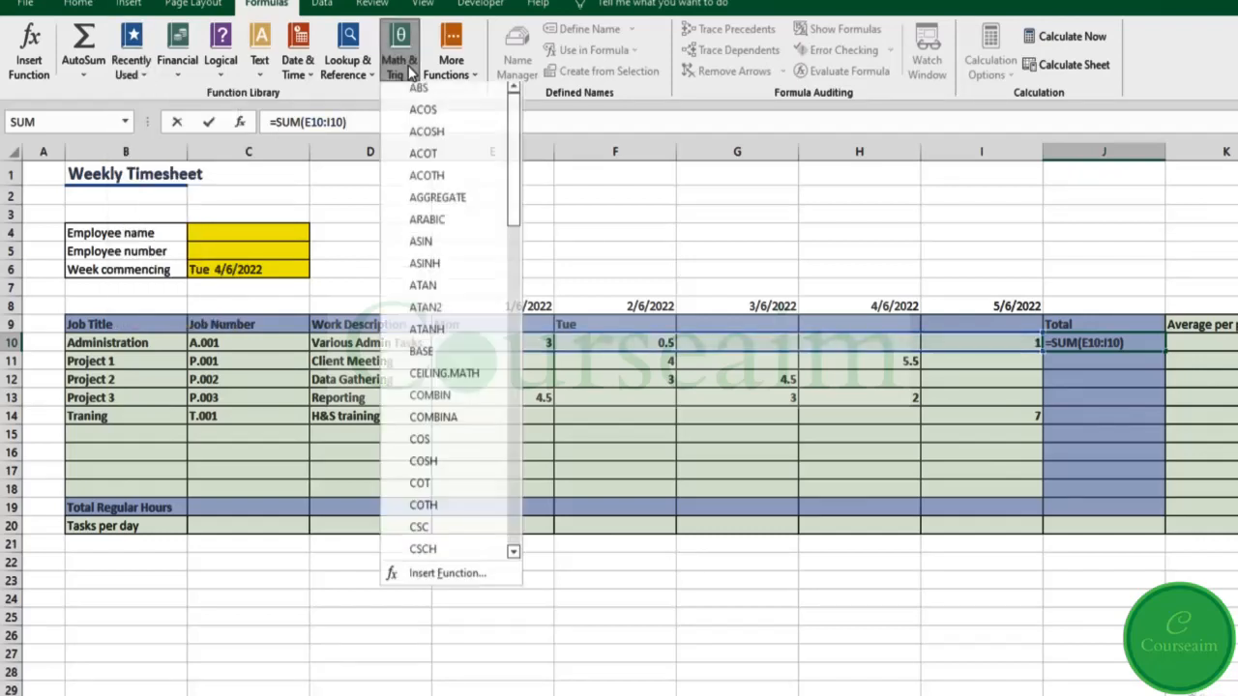
scroll(453, 161, down, 10)
scroll(457, 162, down, 5)
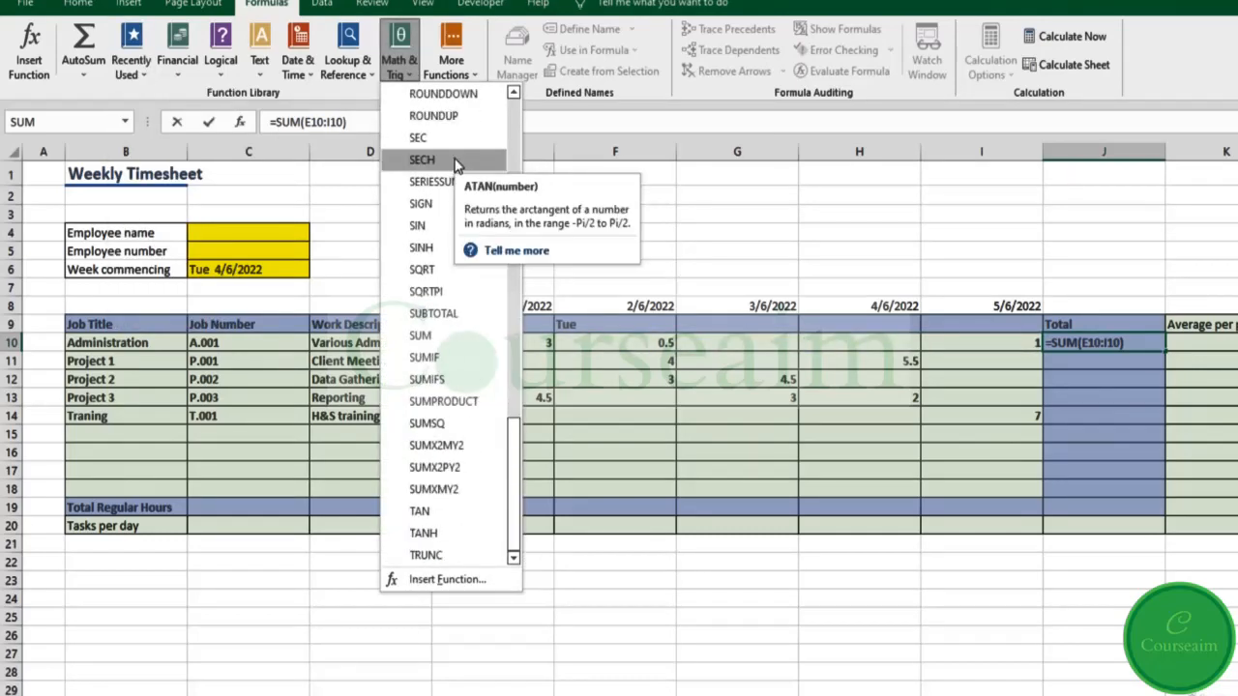
scroll(481, 386, up, 15)
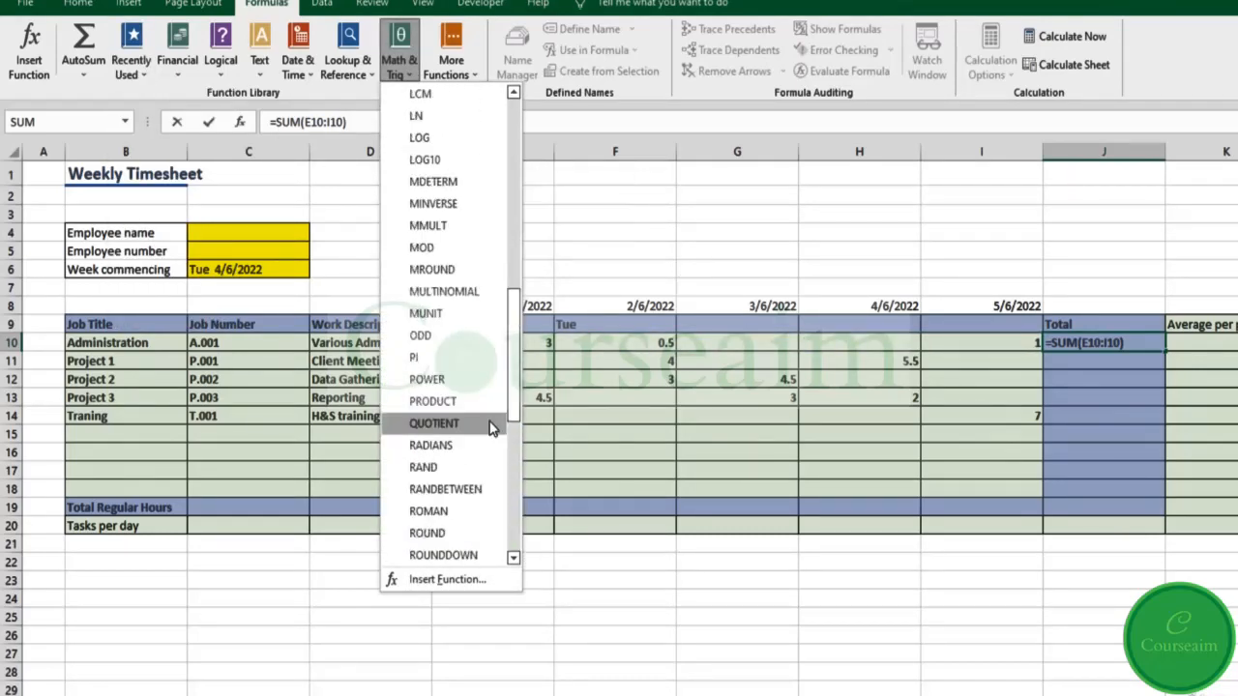
Step: Recommit the J10 formula =SUM(E10:I10) unchanged
click(345, 123)
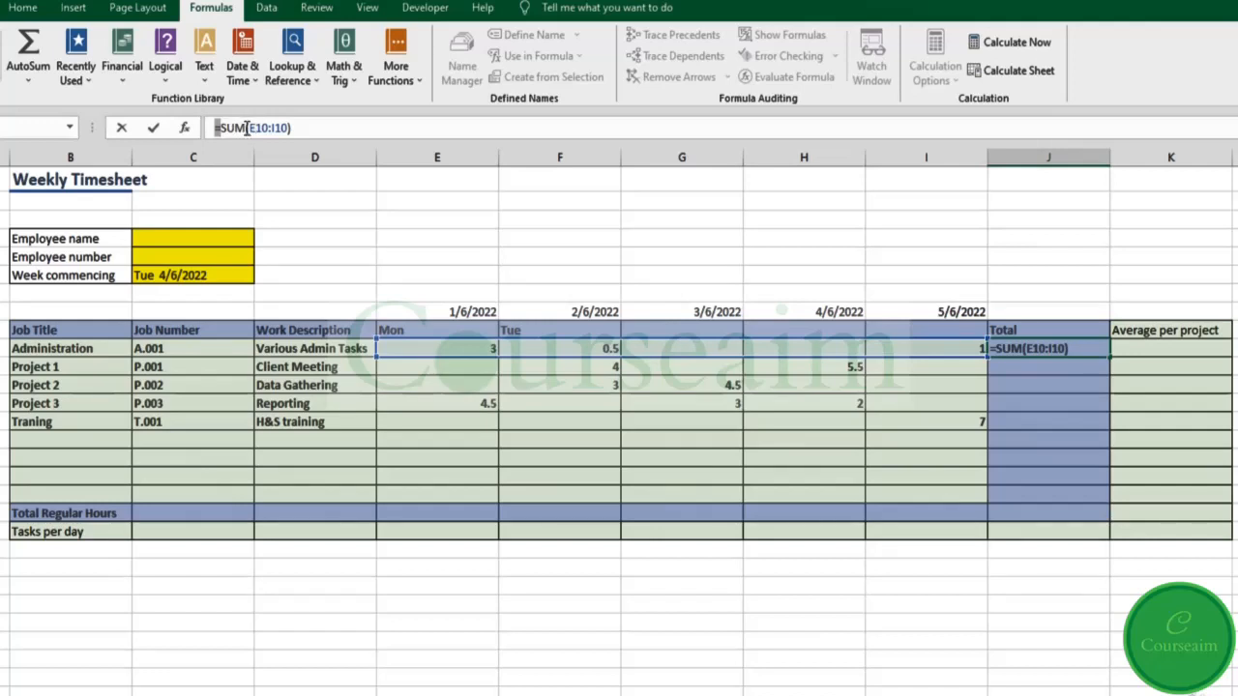
drag(250, 128, 286, 125)
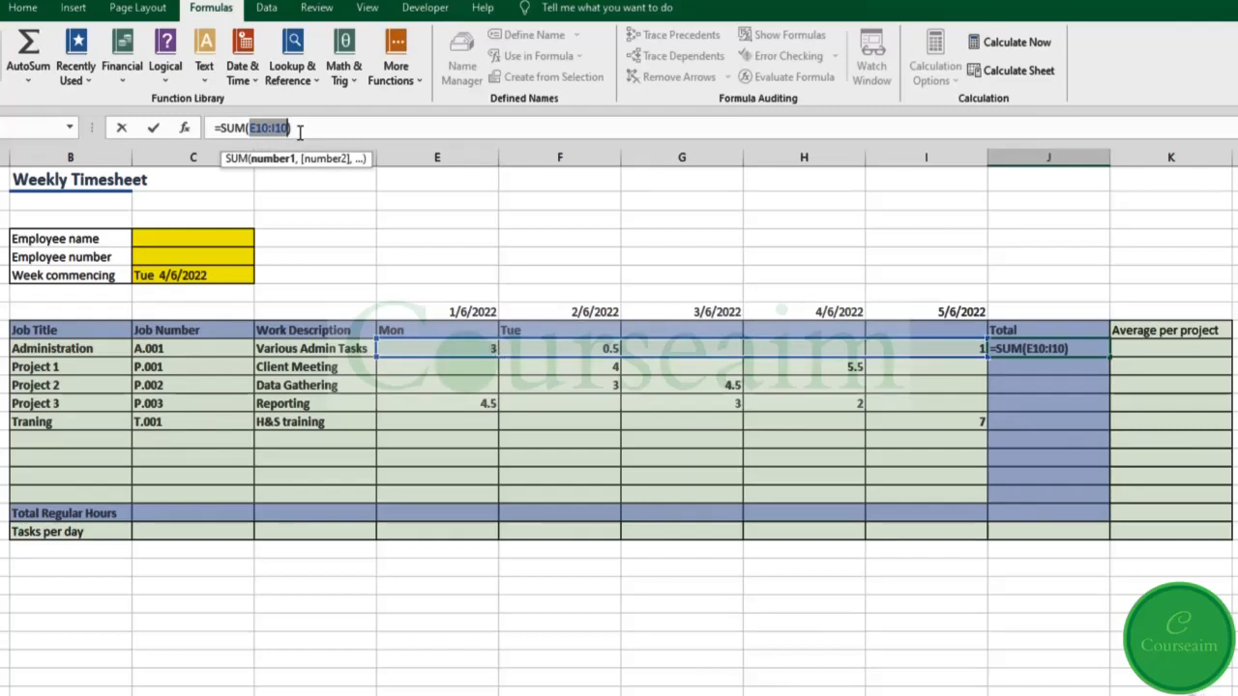
click(1074, 349)
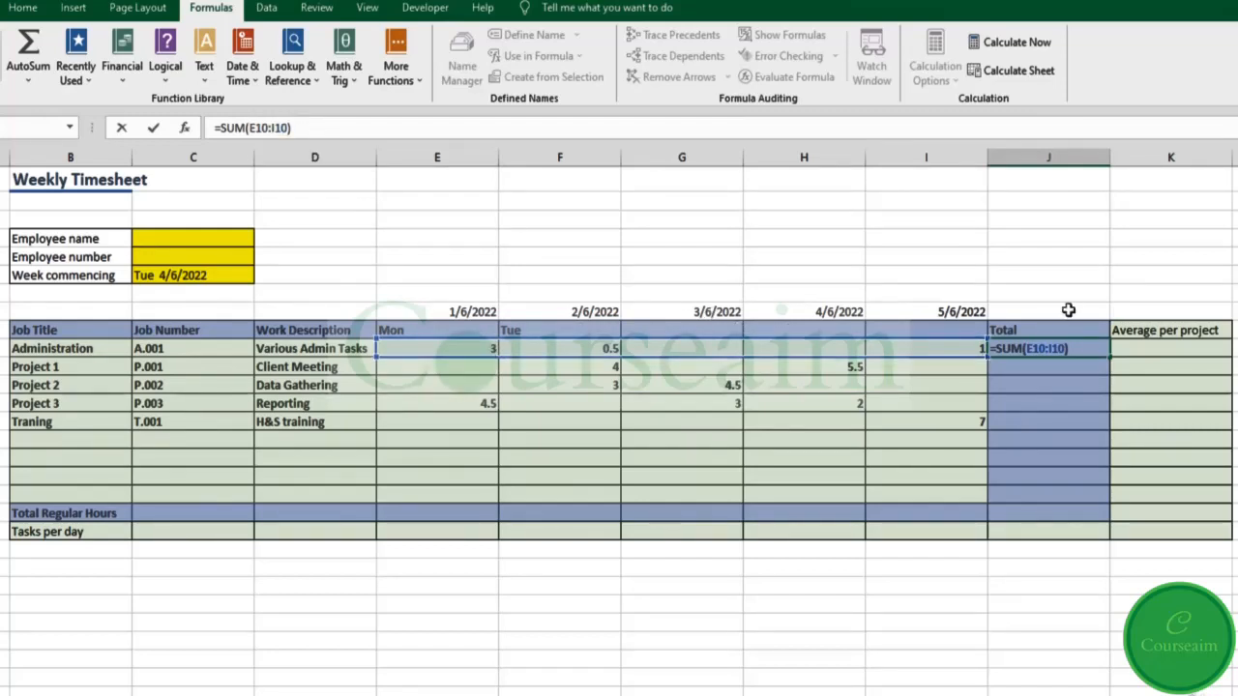
key(Return)
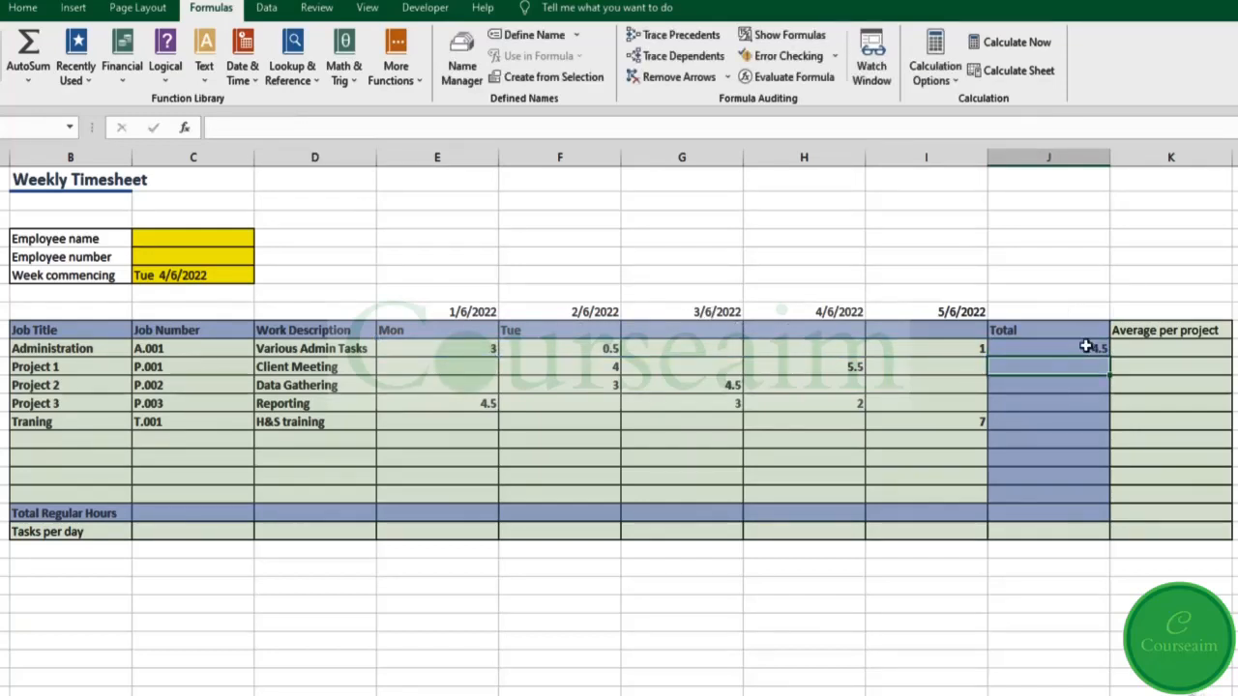
Step: Enter =SUM(E11:G11,E13,G12,G13:H16) in J11 for Project 1, giving 18
click(1086, 346)
click(1065, 369)
text(=)
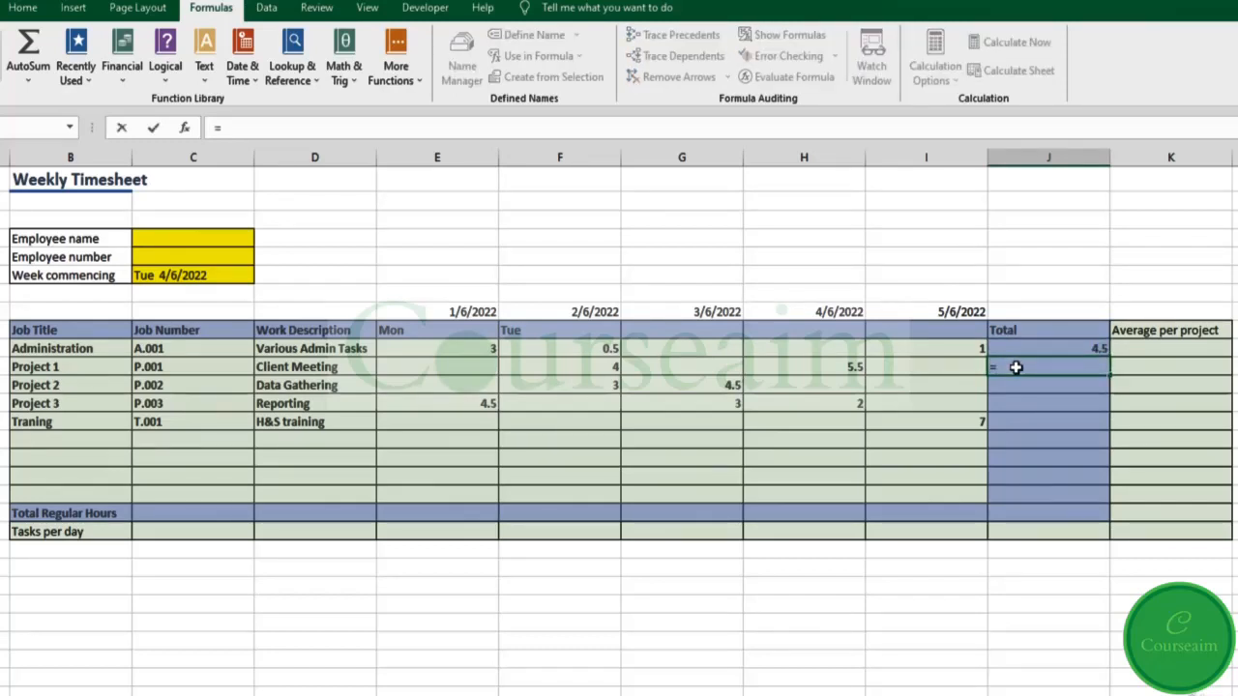
text(sum)
key(Tab)
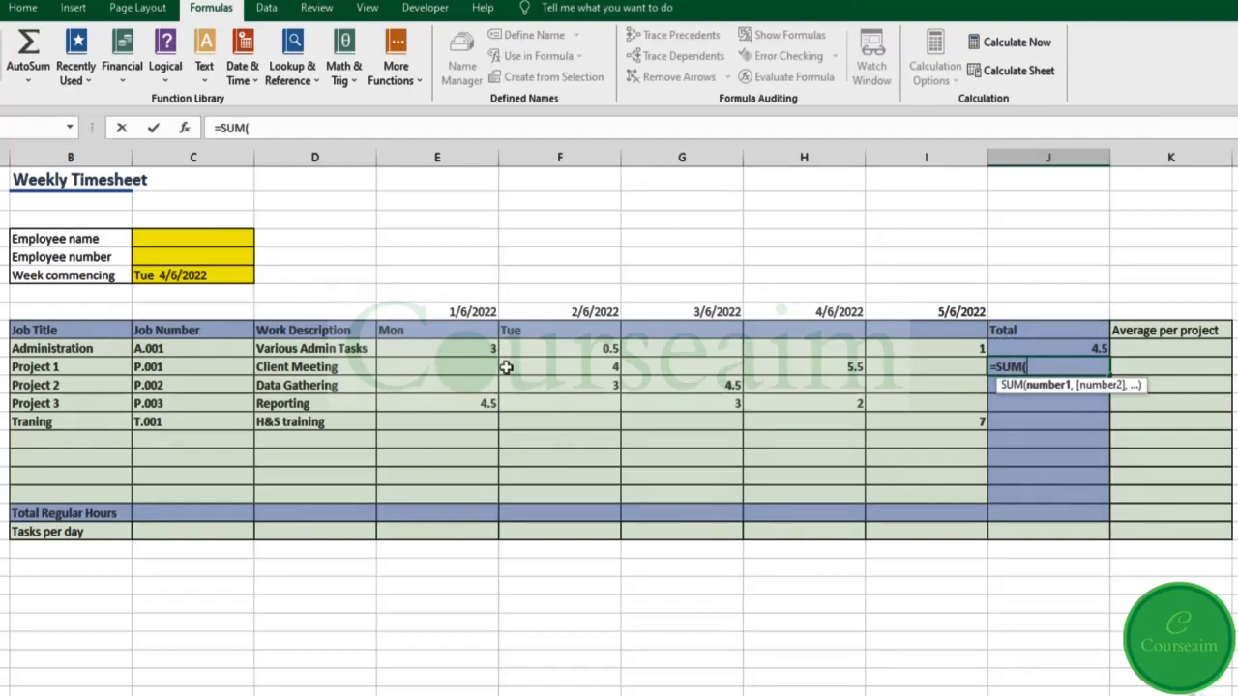
drag(482, 367, 685, 359)
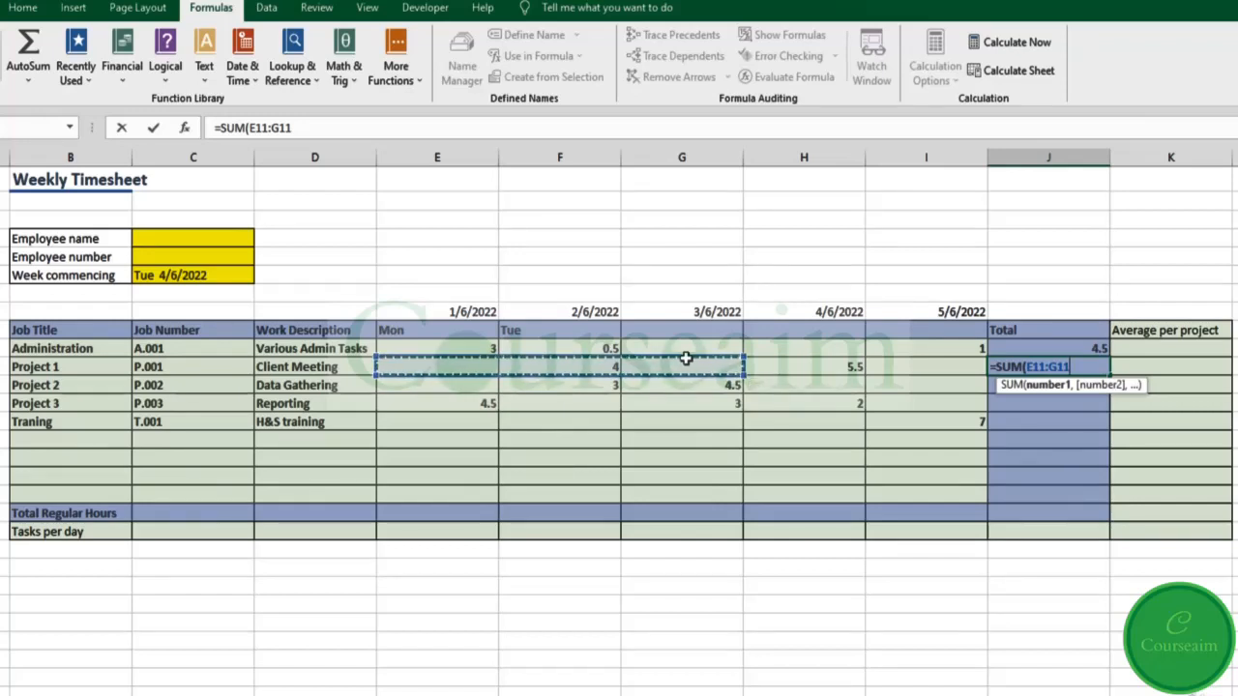
text(,)
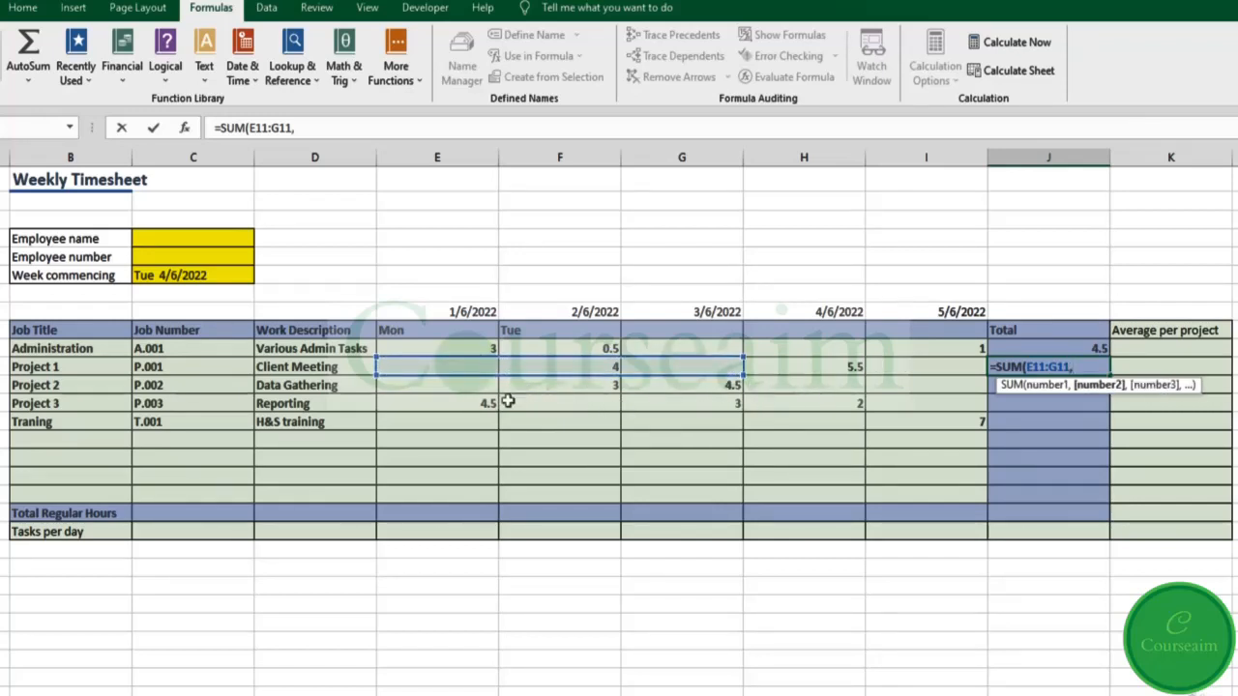
click(468, 406)
text(,)
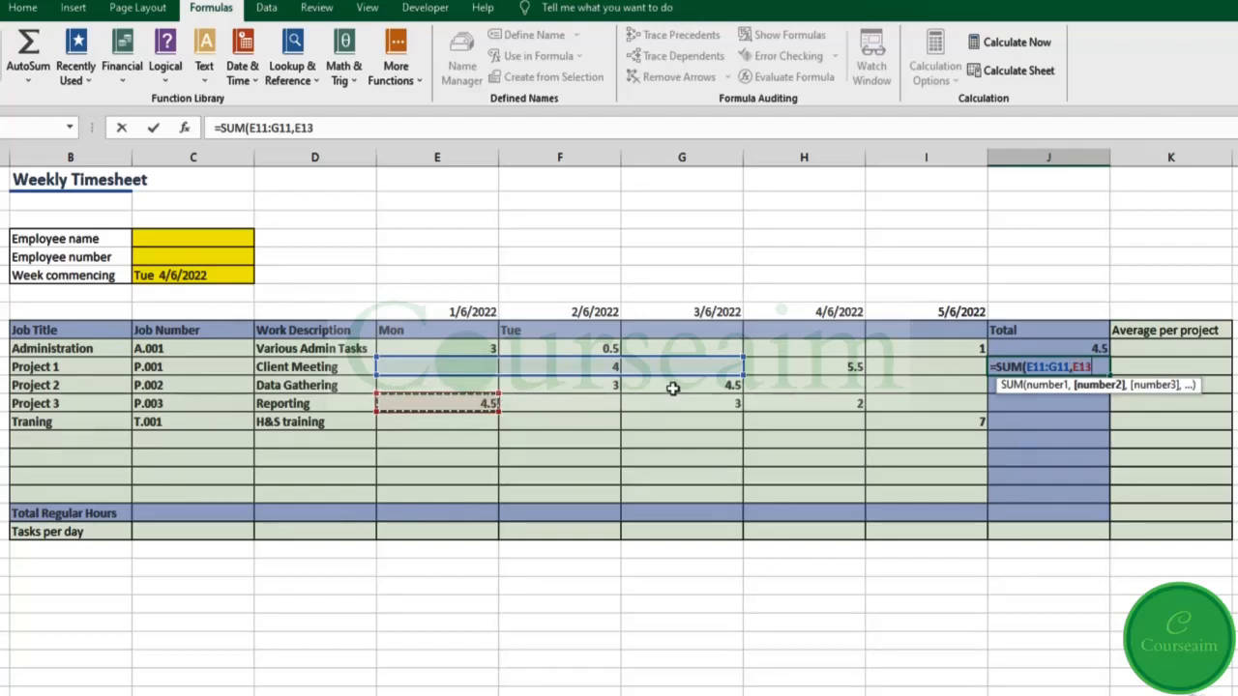
click(673, 388)
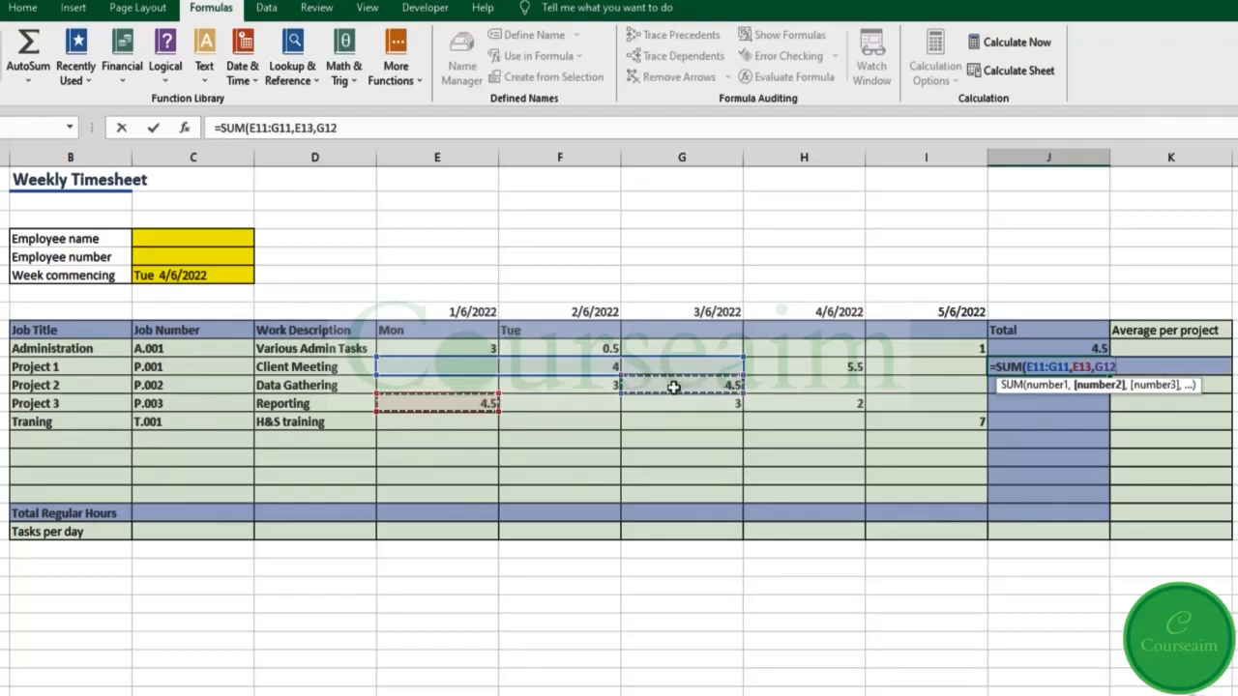
text(,)
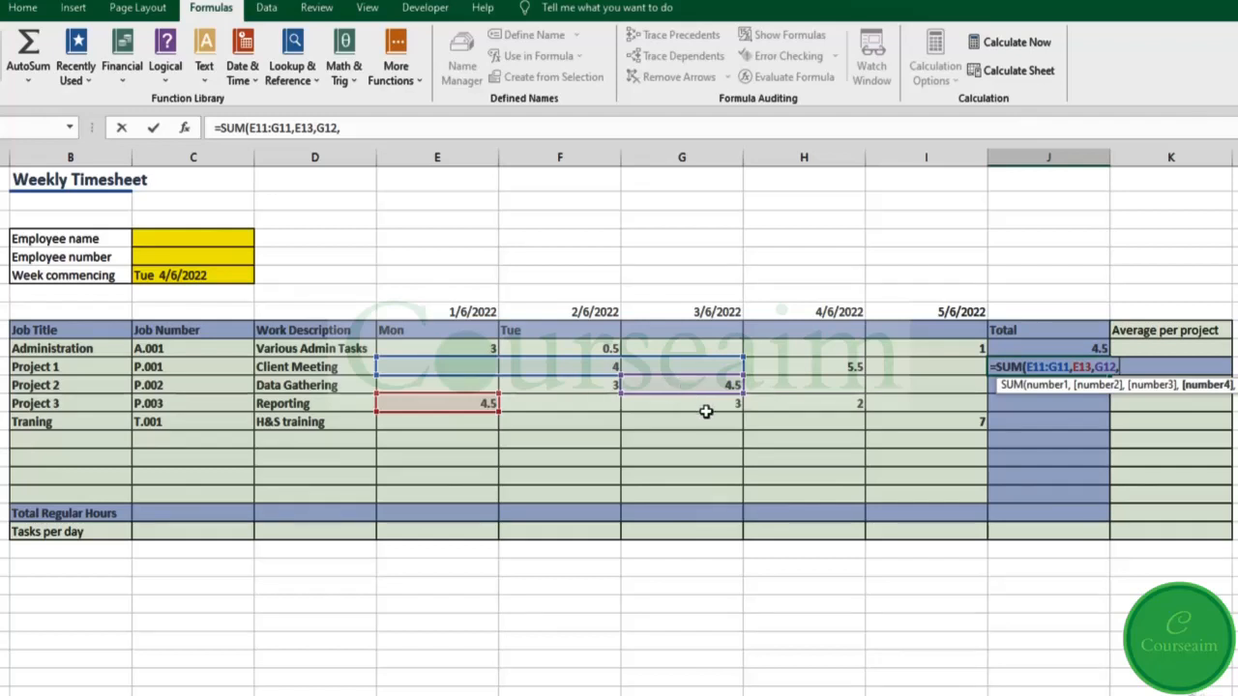
drag(704, 404, 844, 457)
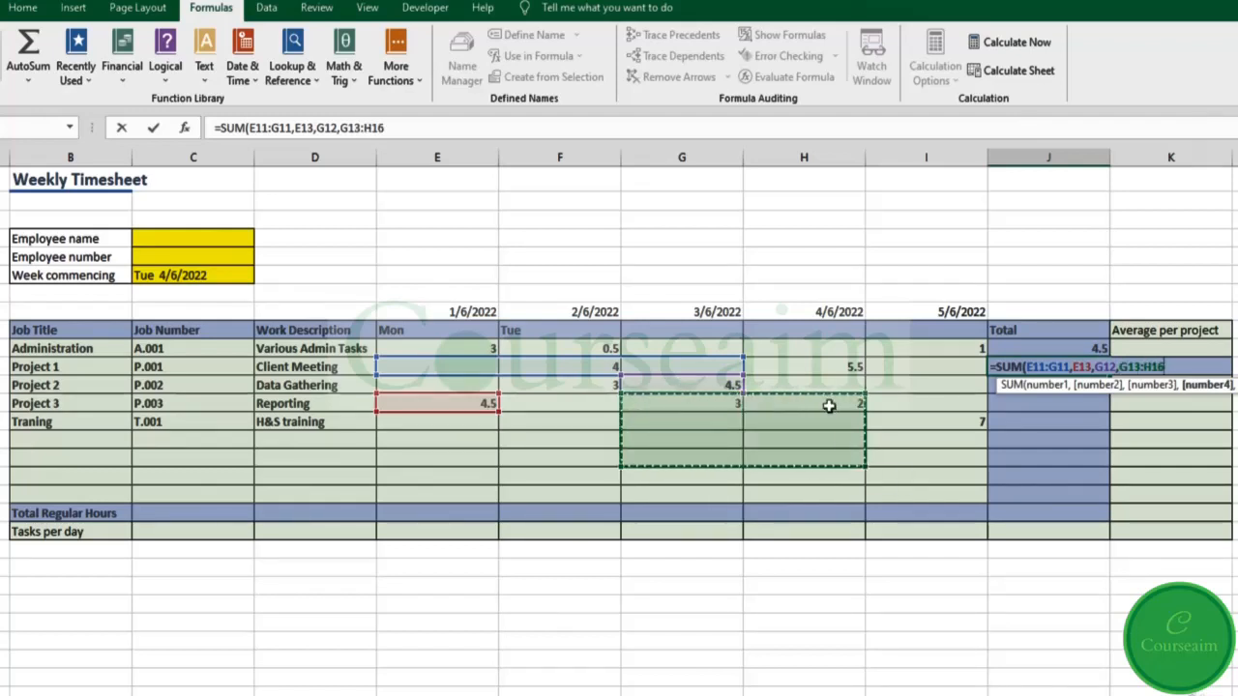
key(Return)
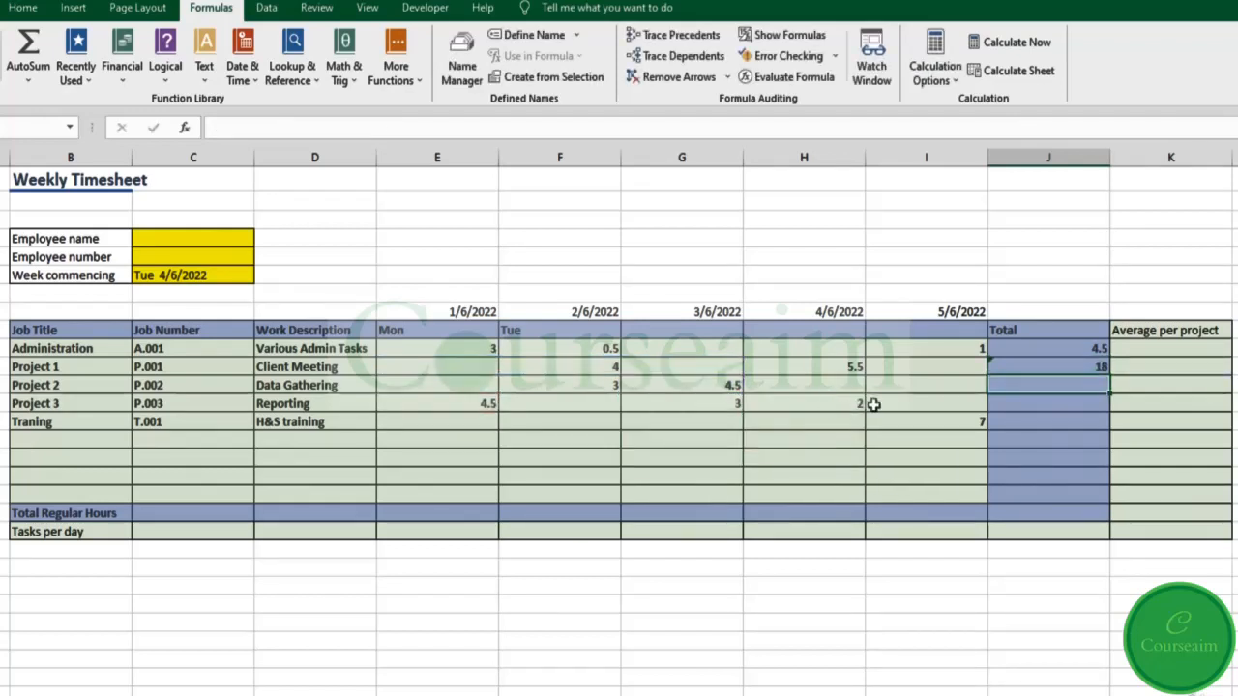
click(1055, 369)
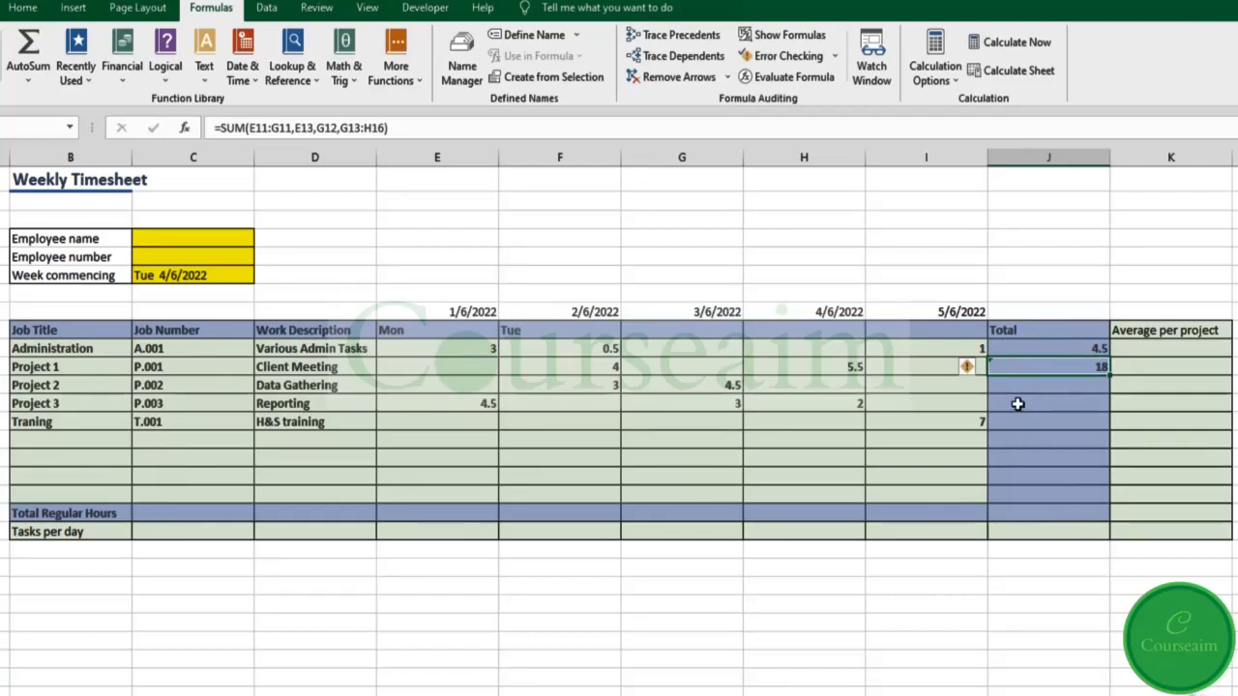
Step: Clear J11 and fill the J10 SUM formula down the Total column to J19
key(Delete)
click(1059, 349)
drag(1109, 357, 1105, 518)
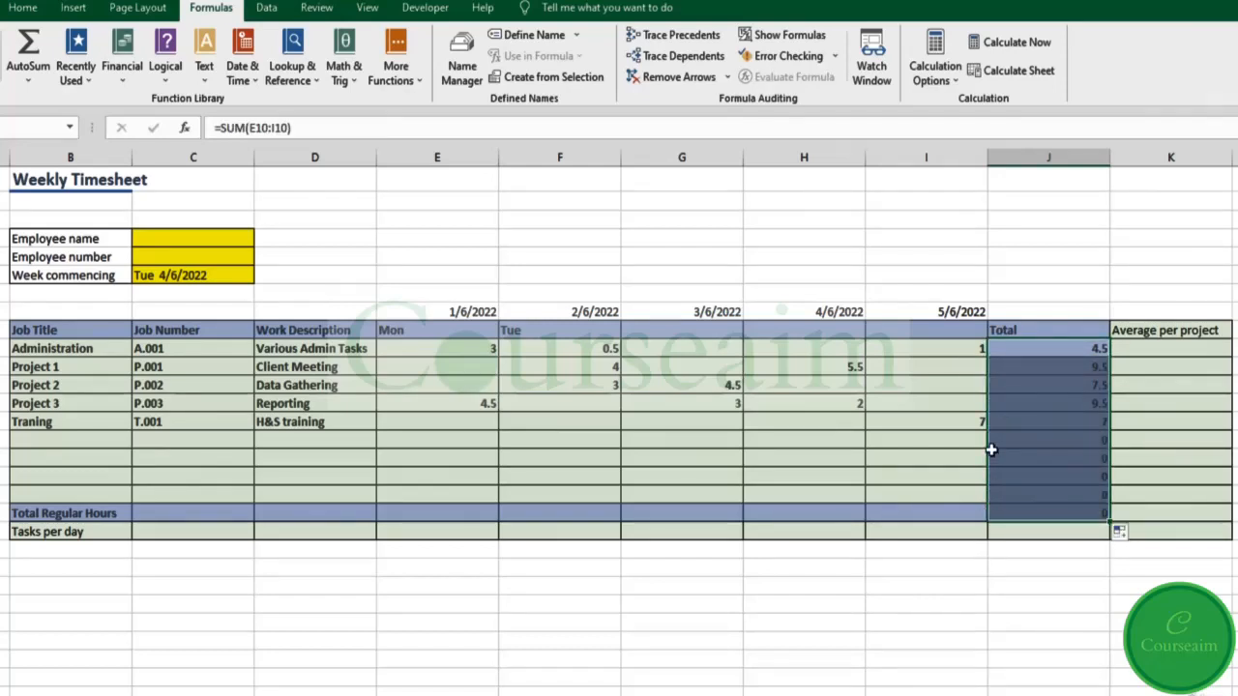
Step: Inspect the J10 formula =SUM(E10:I10) without changing it
click(1025, 351)
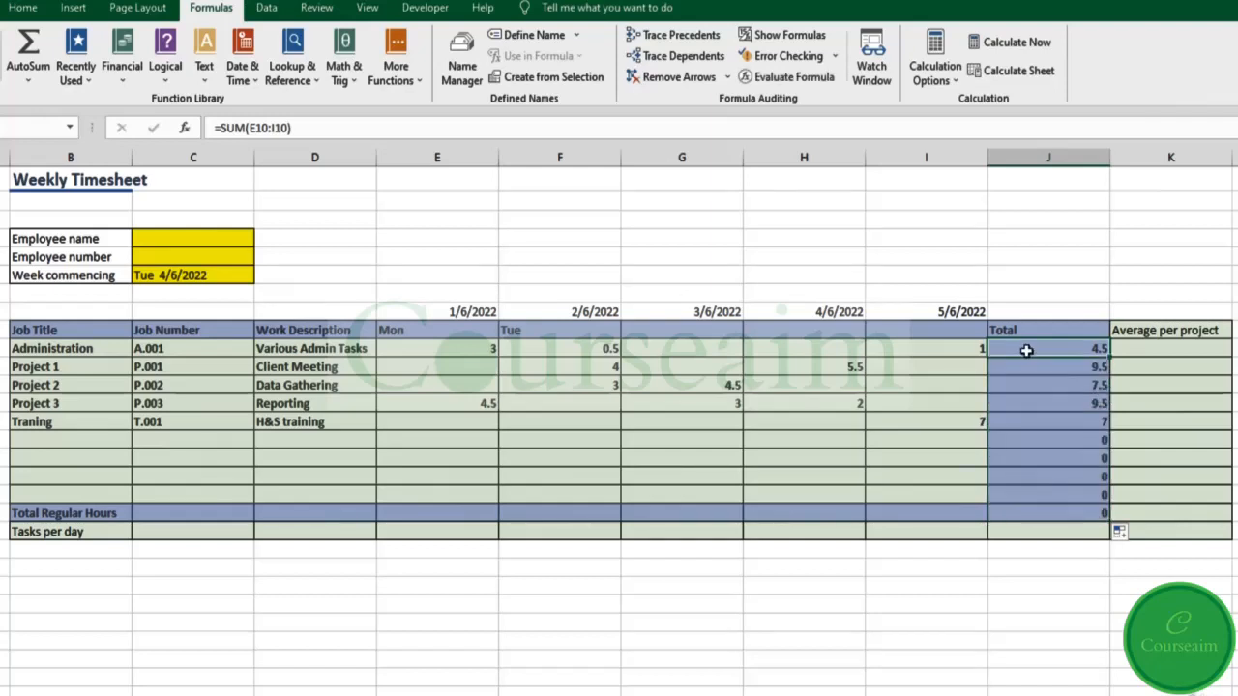
click(247, 129)
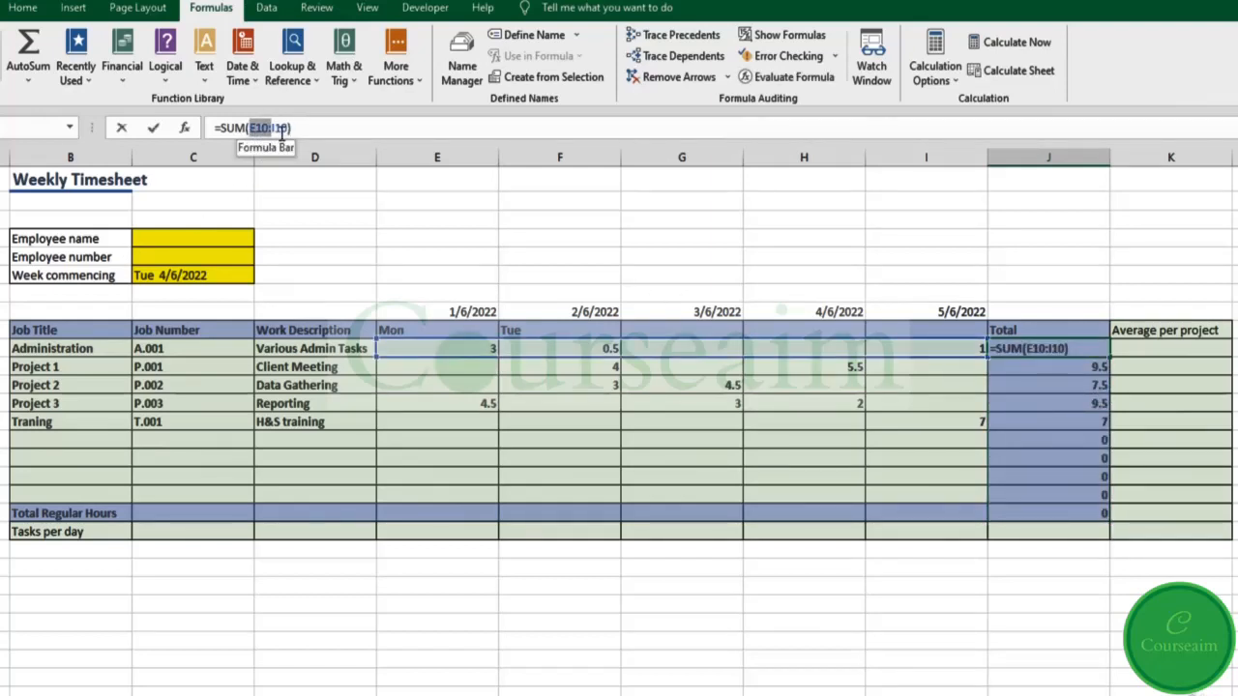
drag(250, 128, 286, 129)
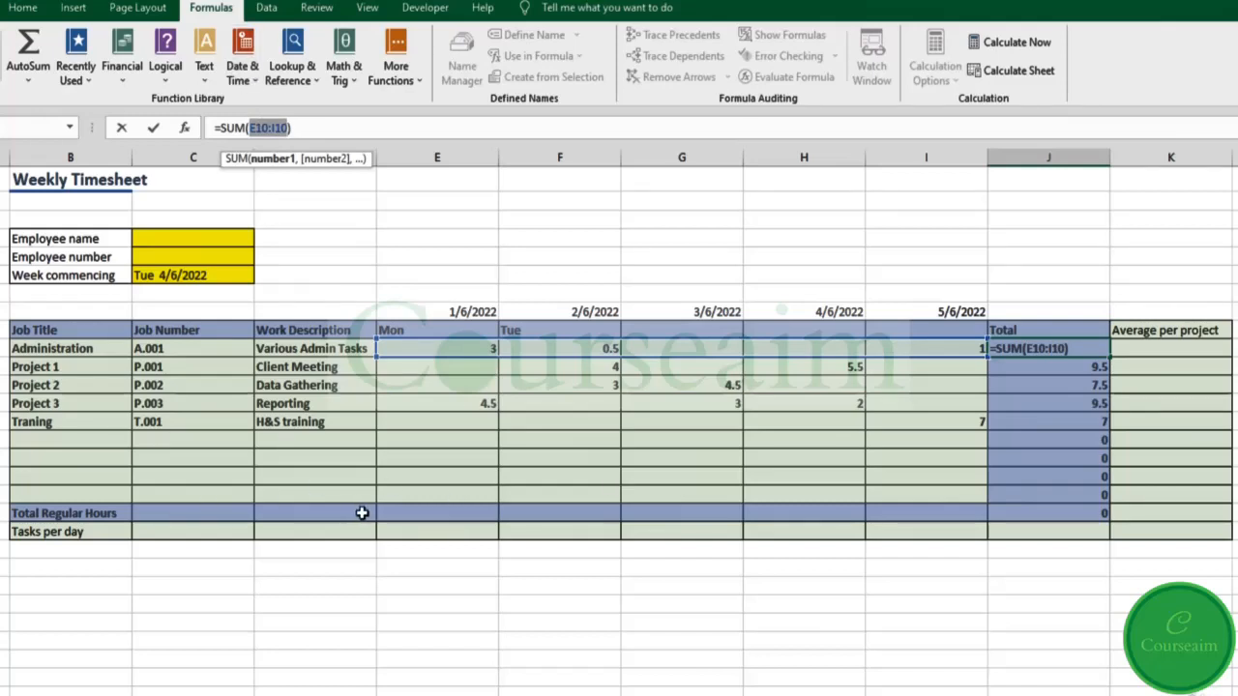
key(Escape)
click(422, 521)
Step: Total Mon with =SUM(E10:E18) in E19 and Tue with AutoSum in F19, each 7.5
text(=)
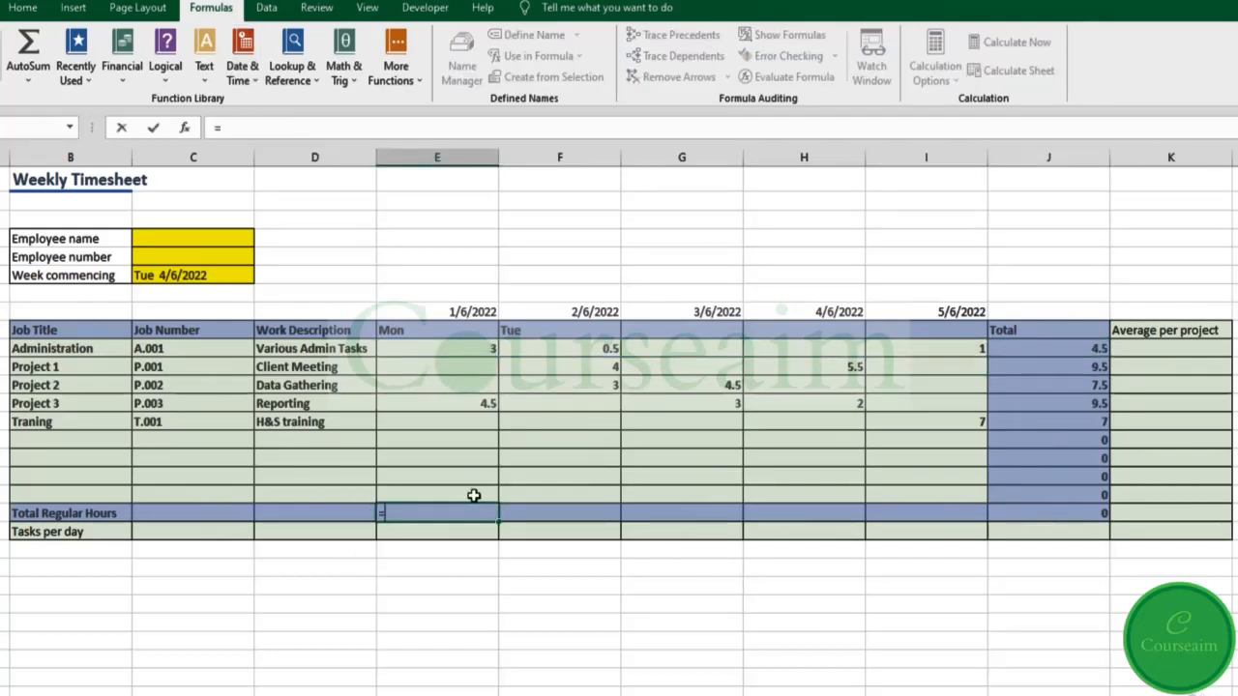
text(sum)
key(Tab)
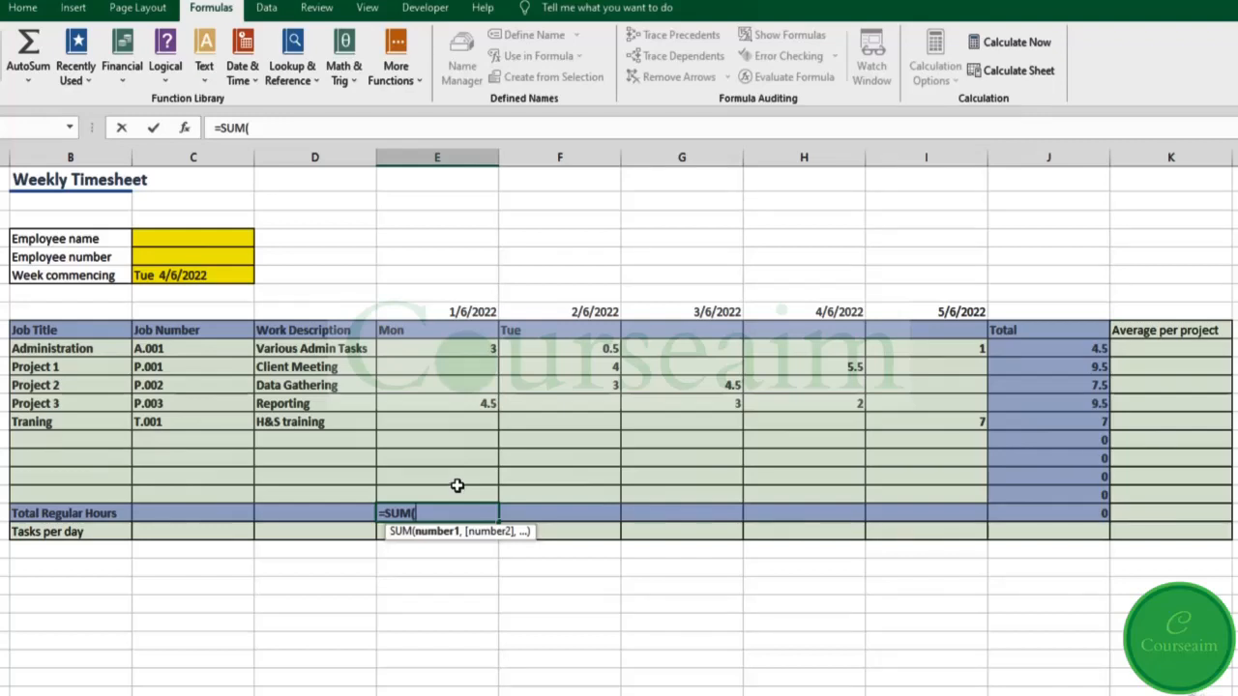
drag(459, 347, 487, 490)
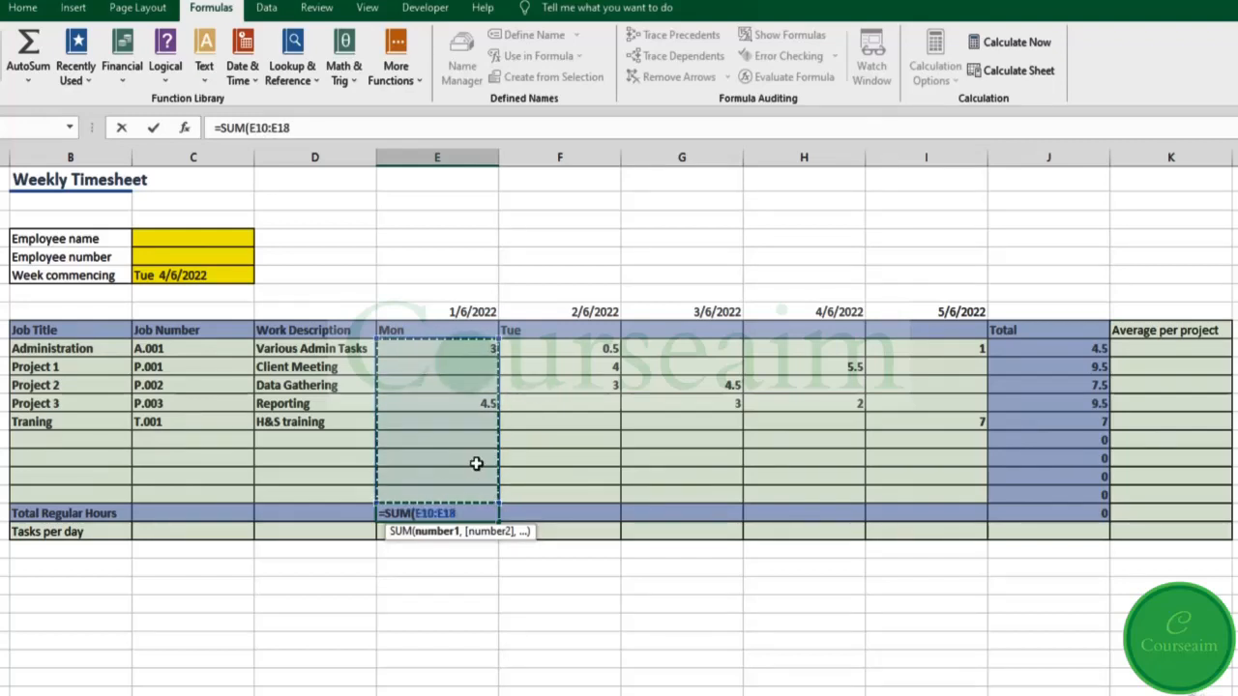
key(Tab)
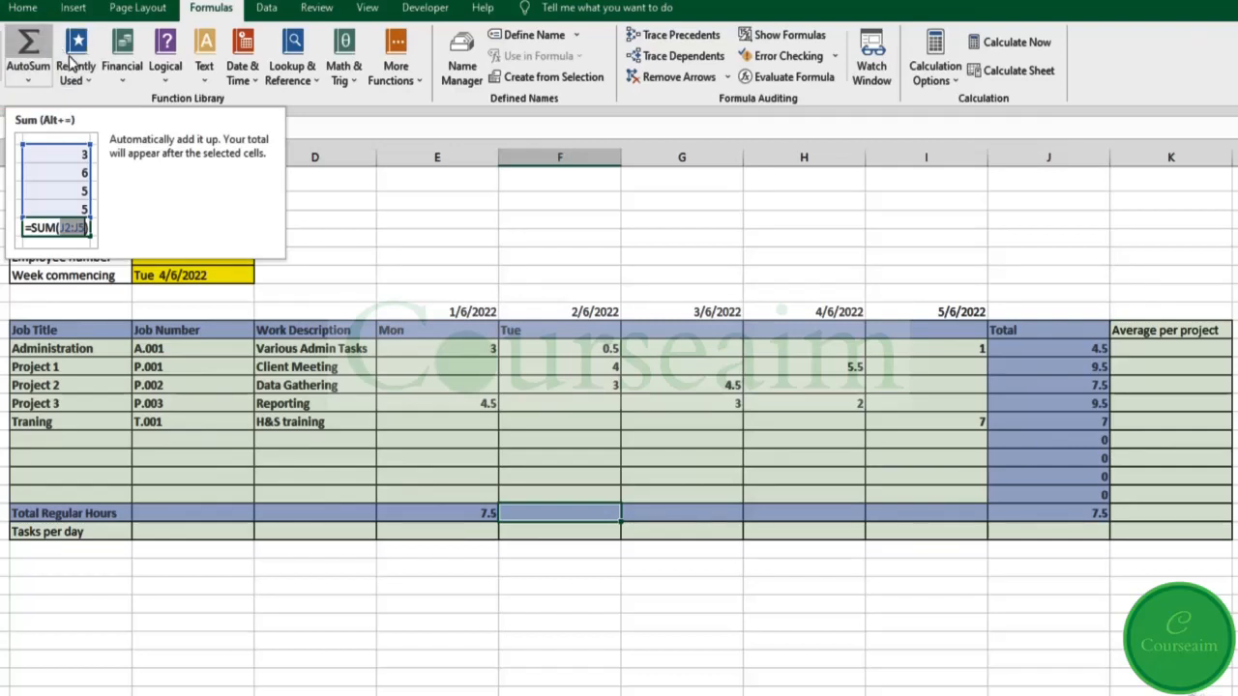
click(26, 43)
click(27, 43)
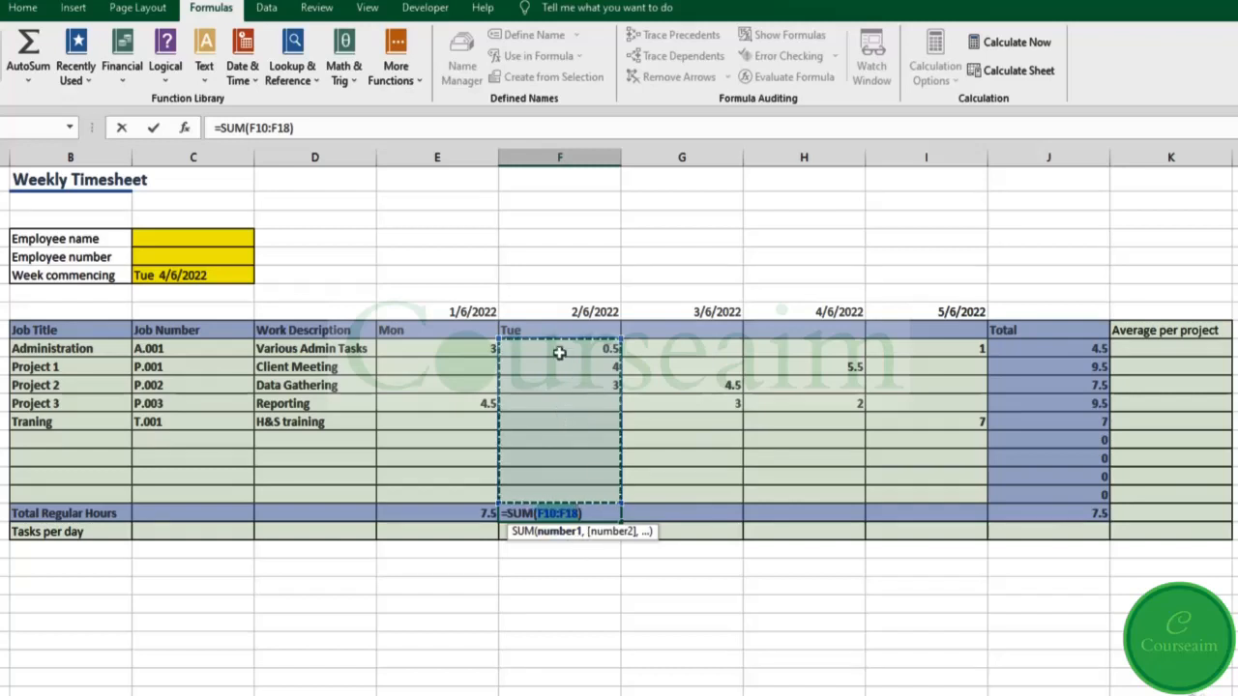
key(Return)
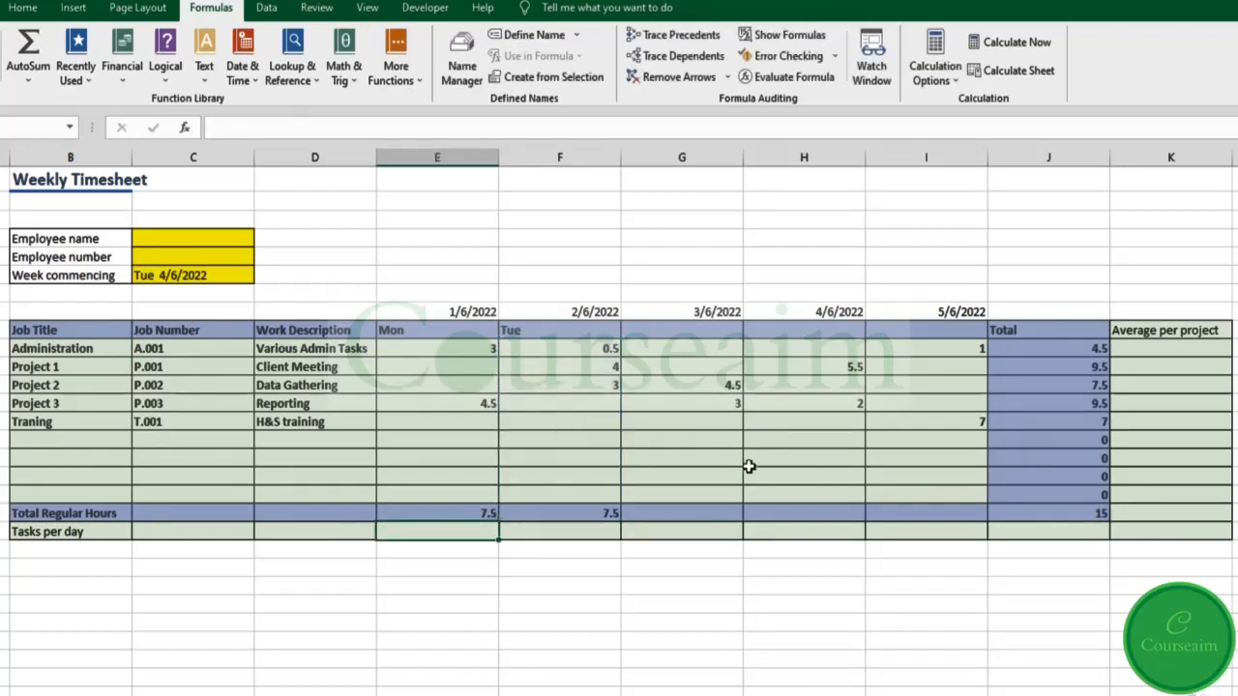
Step: AutoSum column H over H10:H18 in H19
click(828, 517)
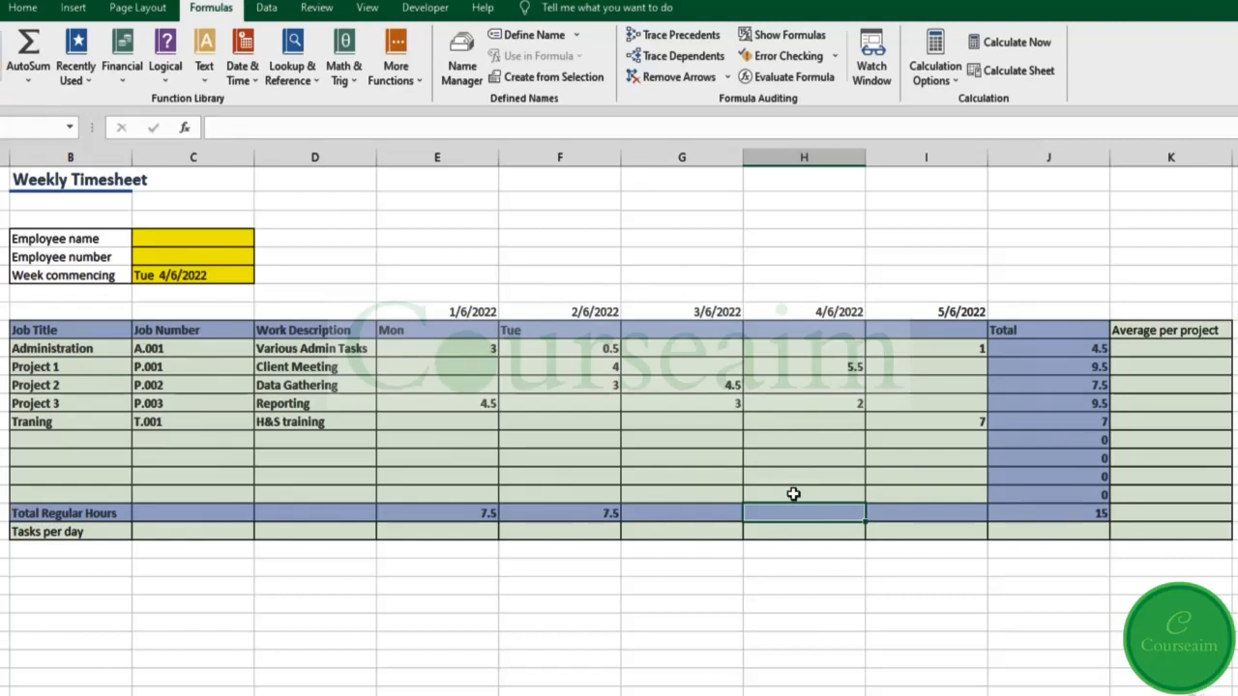
key(alt+equal)
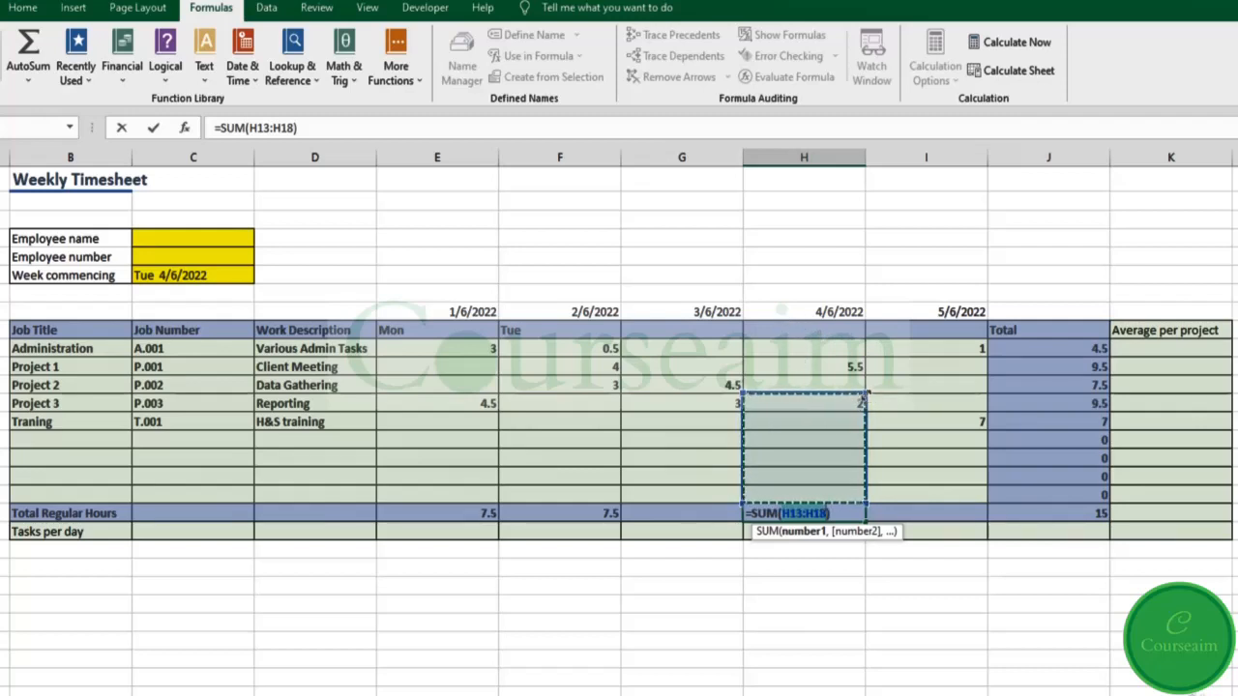
drag(871, 363, 869, 340)
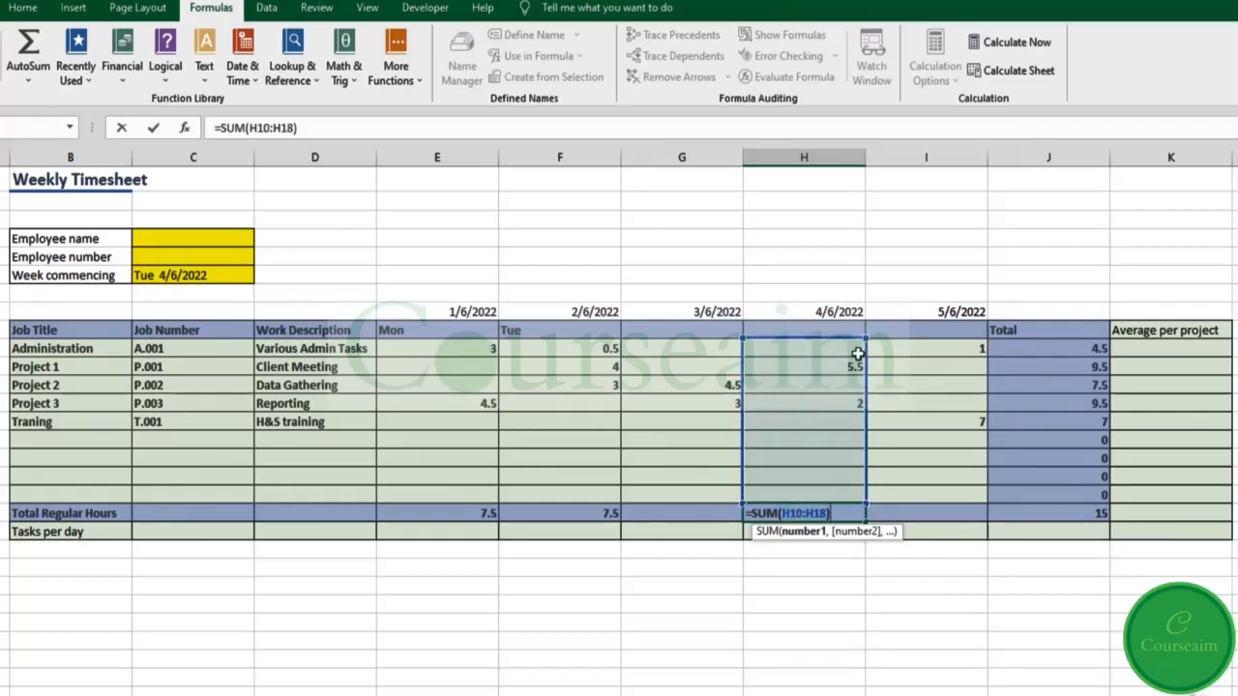
key(Return)
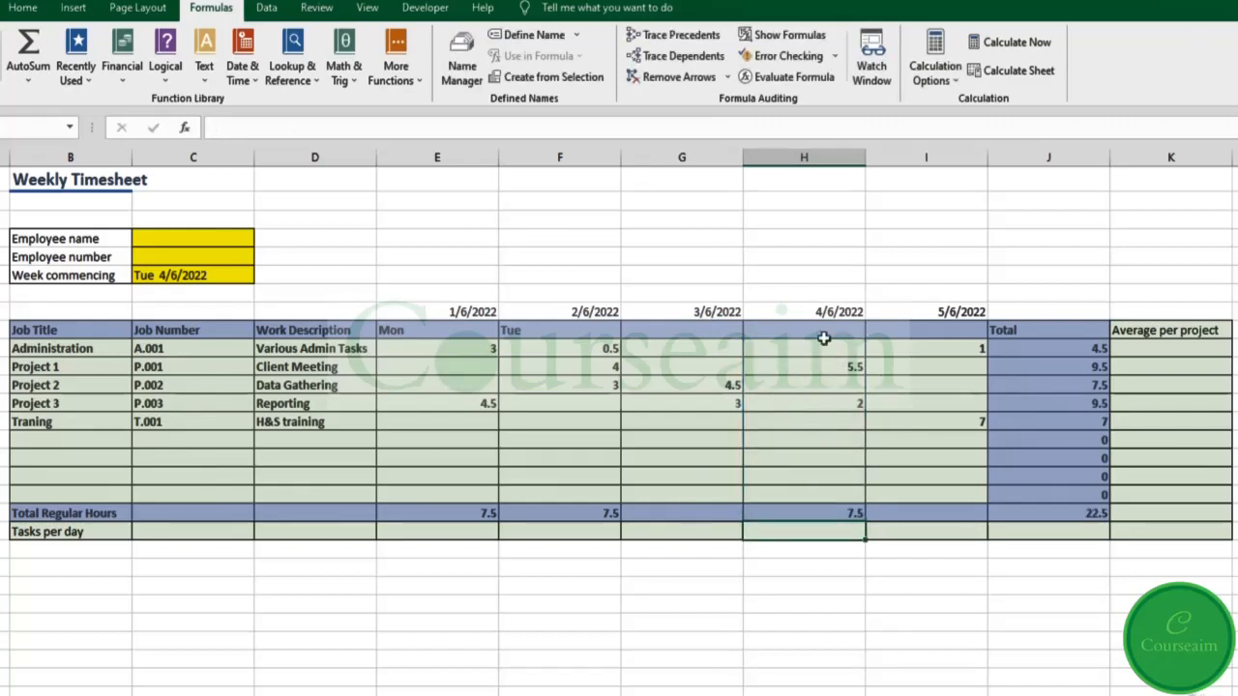
Step: Copy the Tue SUM formula into G19 and I19, bringing the grand total to 38
click(591, 513)
key(ctrl+c)
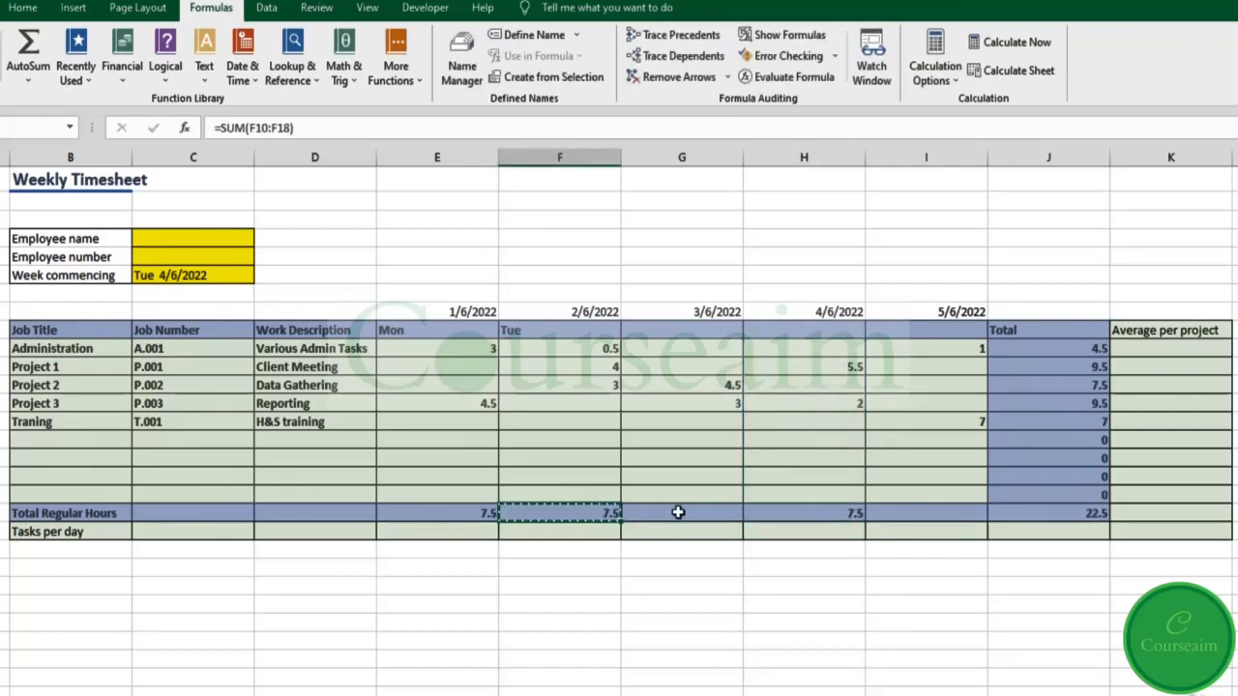
click(680, 514)
key(ctrl+v)
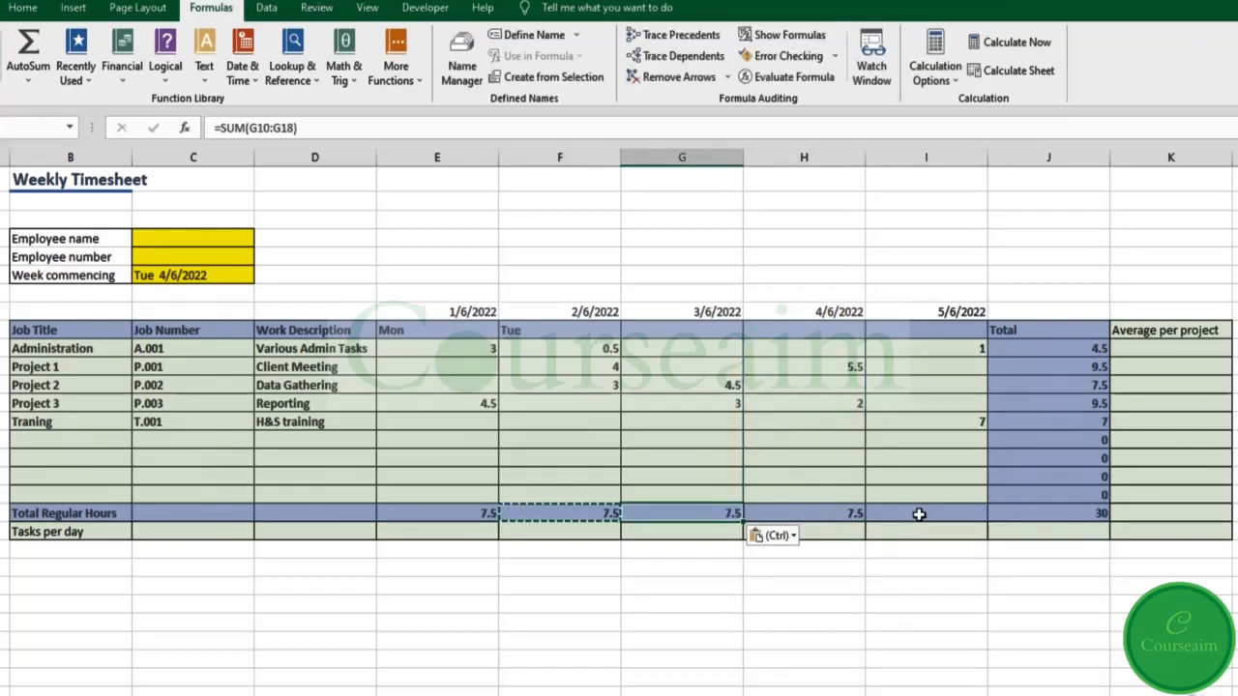
click(917, 514)
key(ctrl+v)
click(1037, 515)
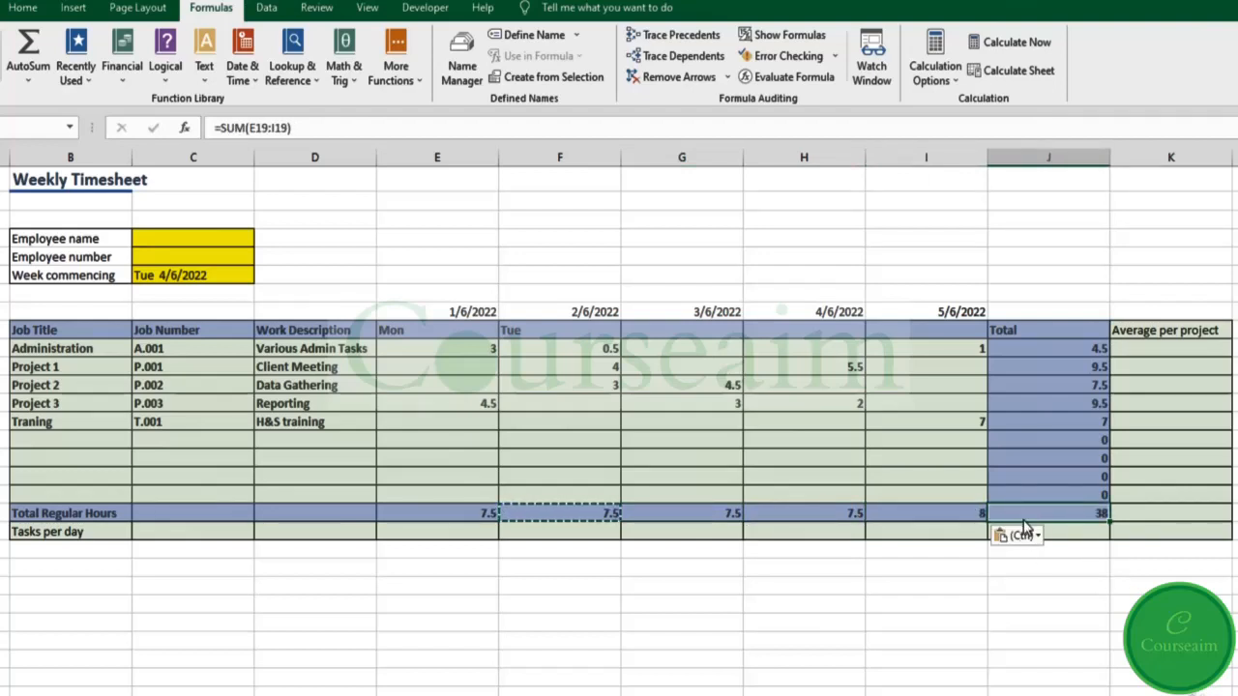
key(Escape)
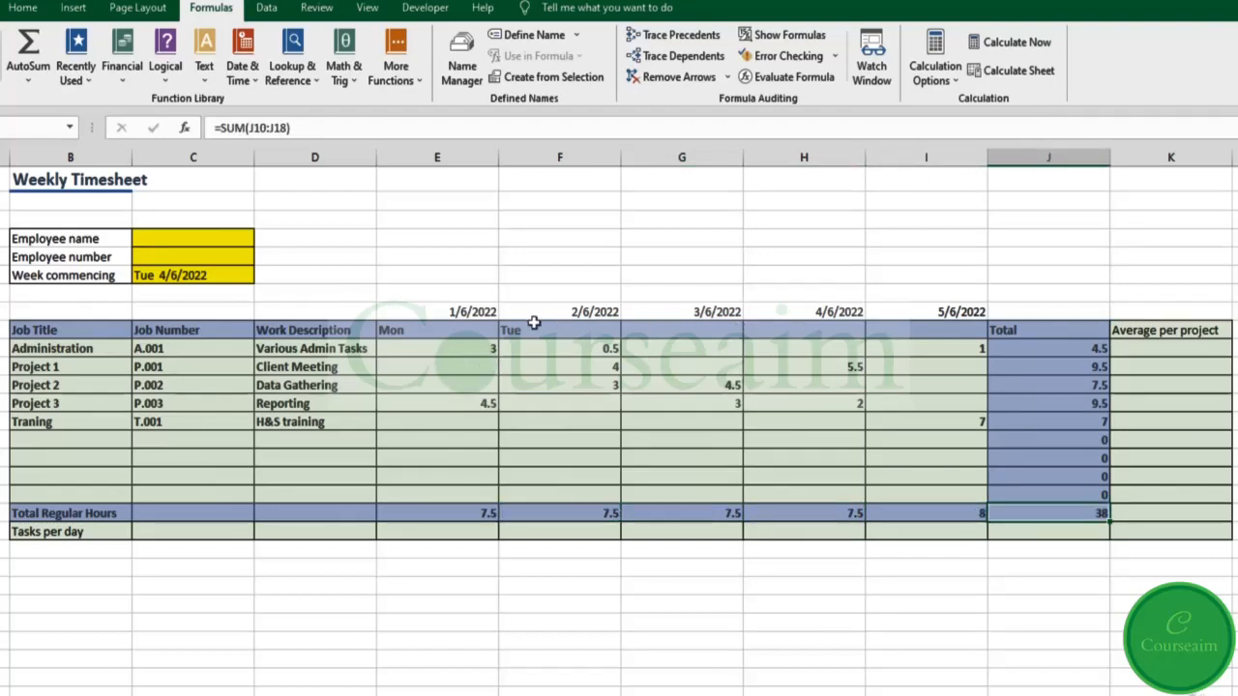
click(1203, 351)
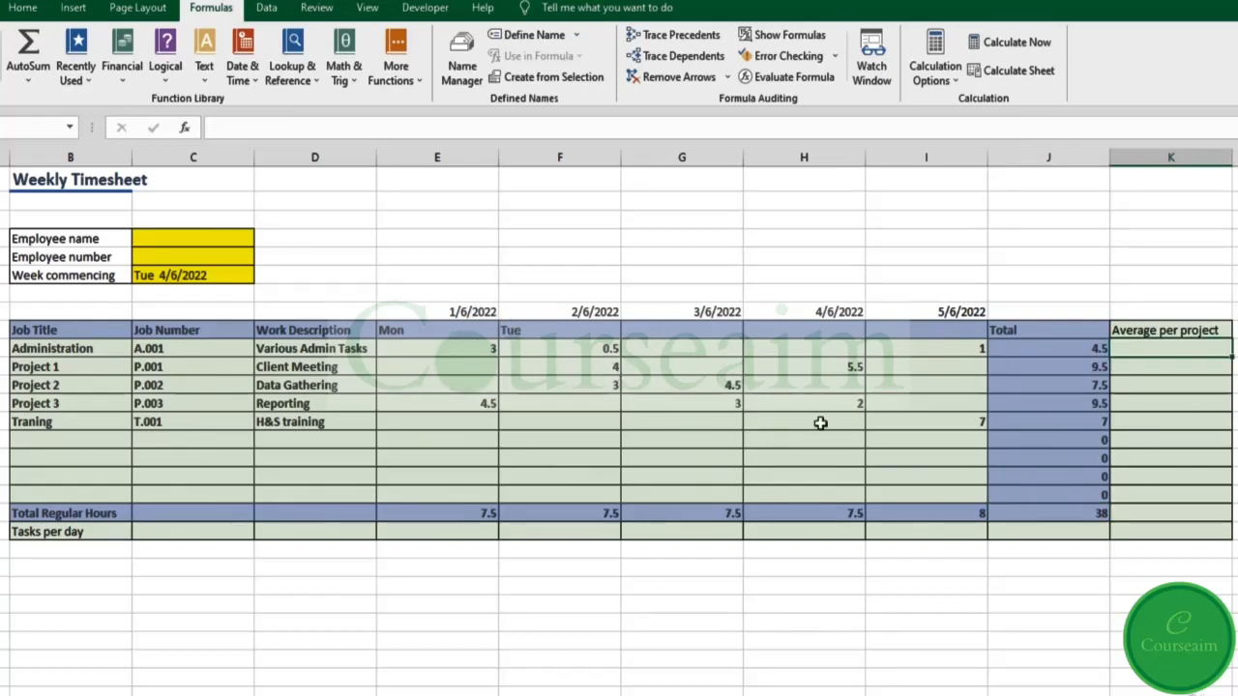
Step: Rename the Average per project heading to Average per day
click(1192, 333)
double_click(1191, 331)
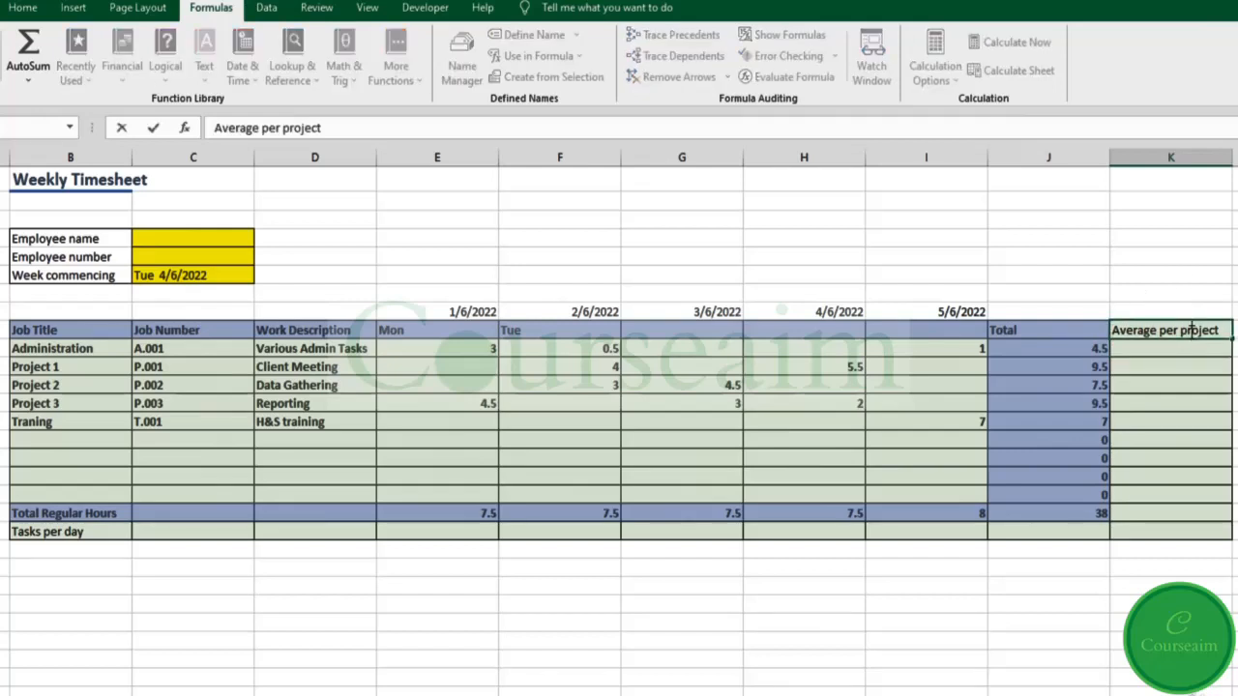
drag(1182, 332, 1221, 331)
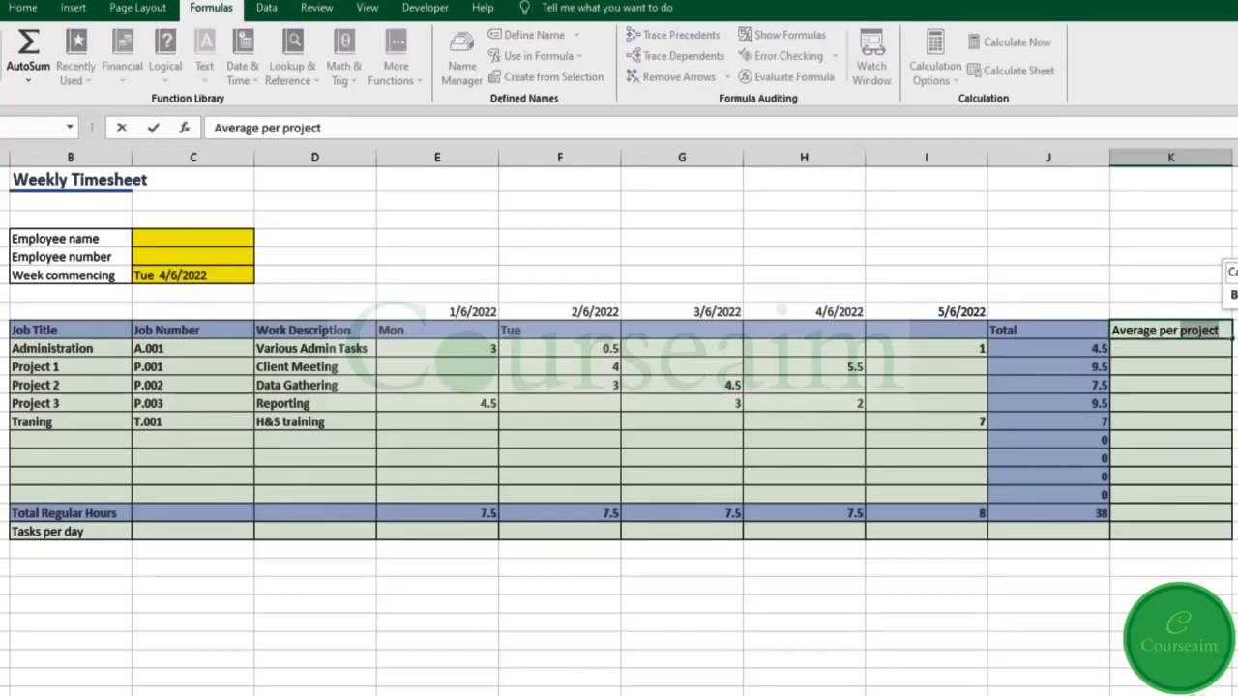
text(day)
key(Return)
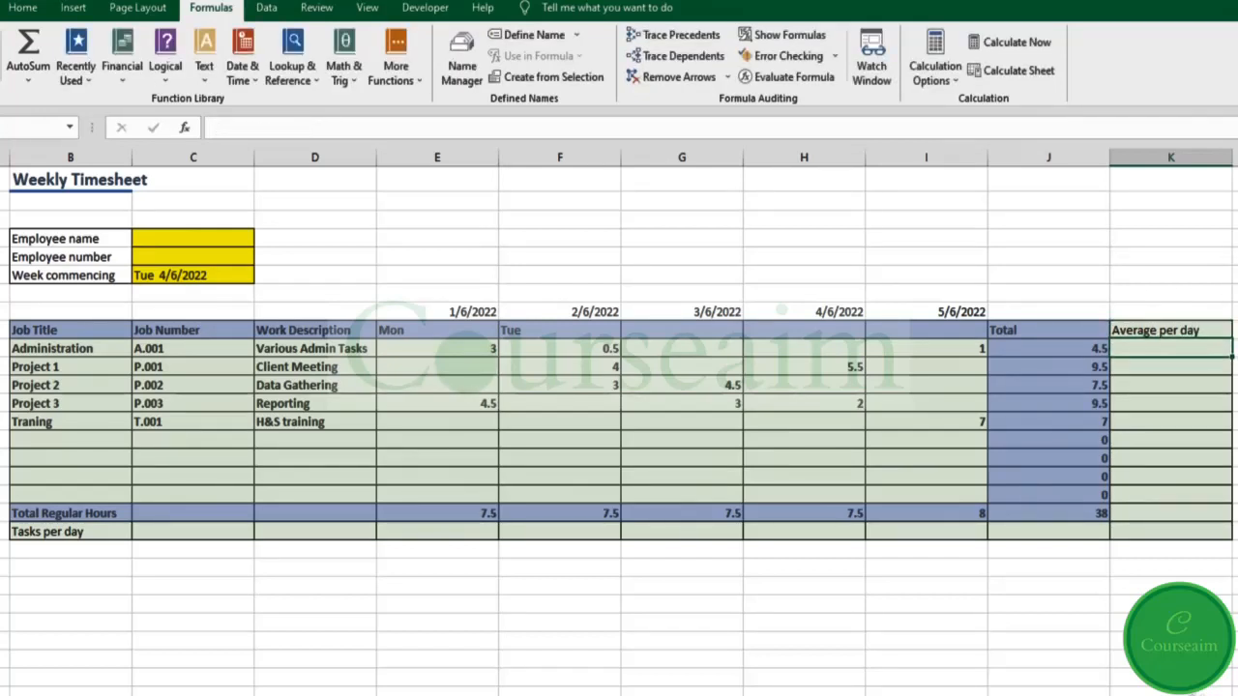
Step: Start an AVERAGE formula in K10 with the arguments E10, F10 and G10
double_click(1186, 350)
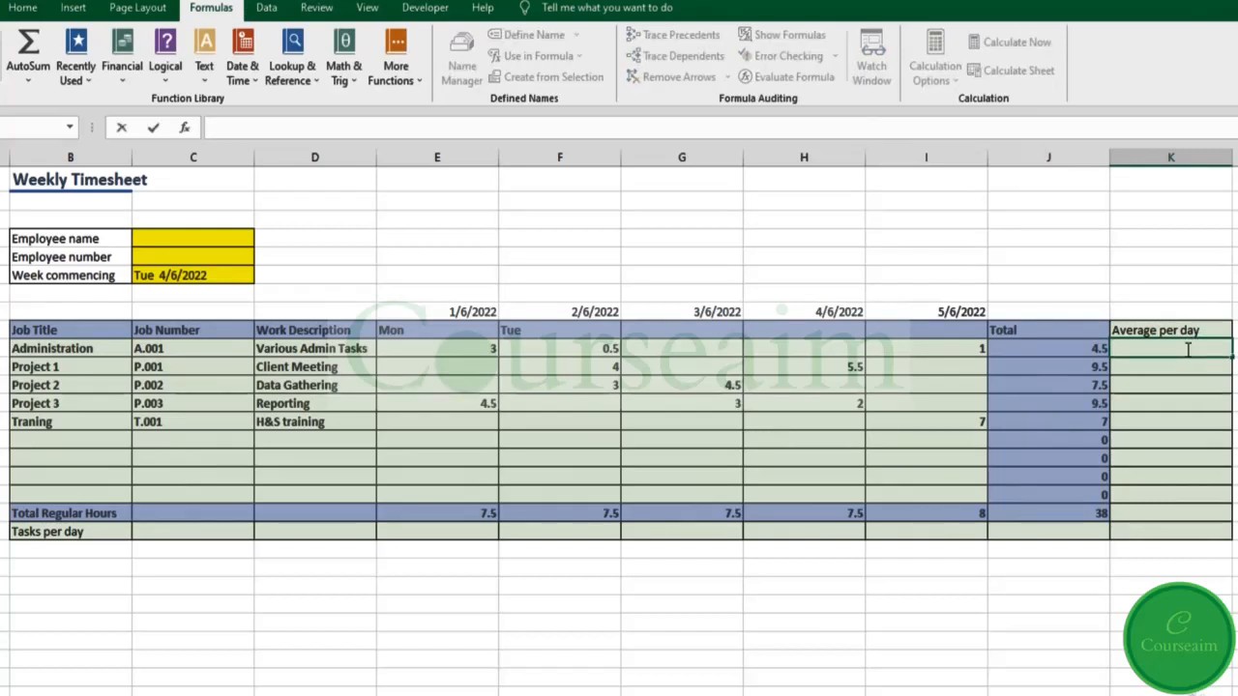
text(=ave)
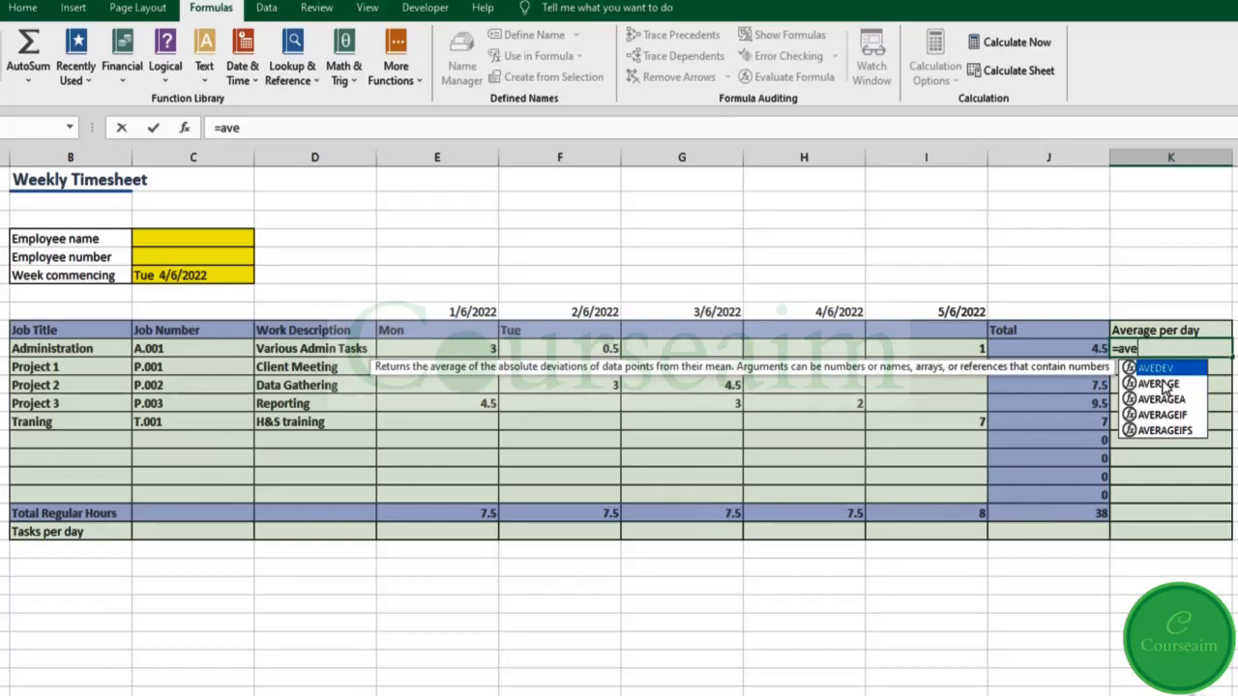
click(1165, 387)
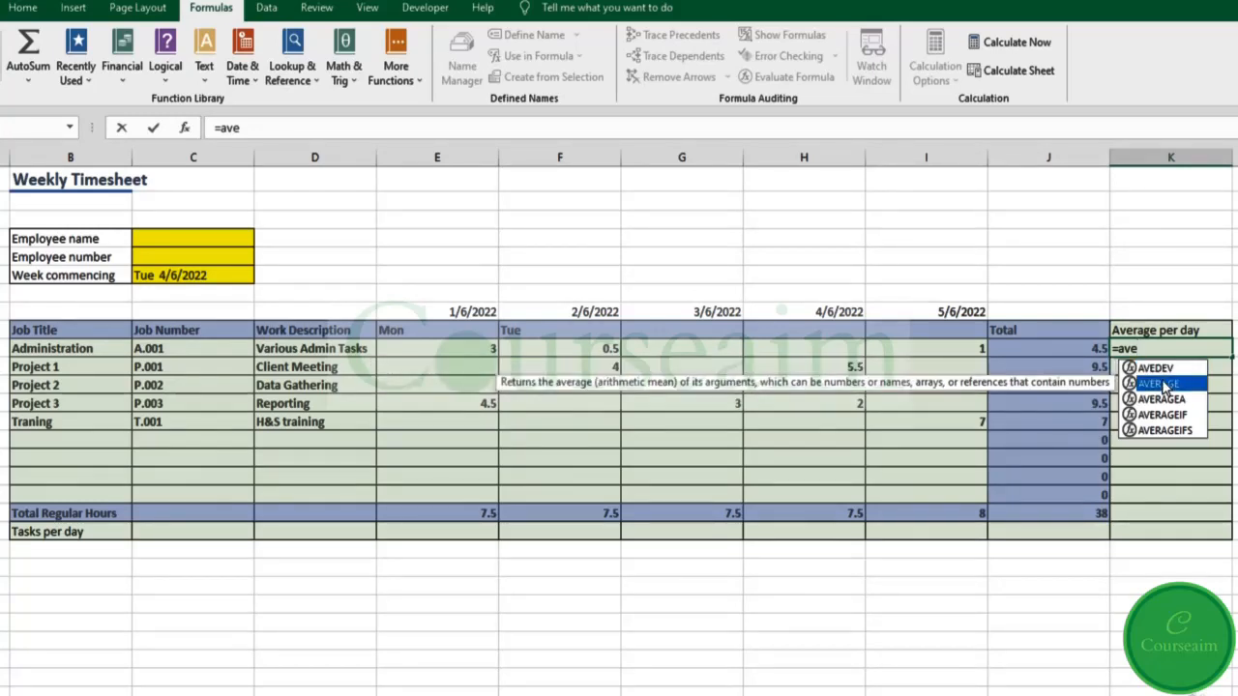
double_click(1165, 387)
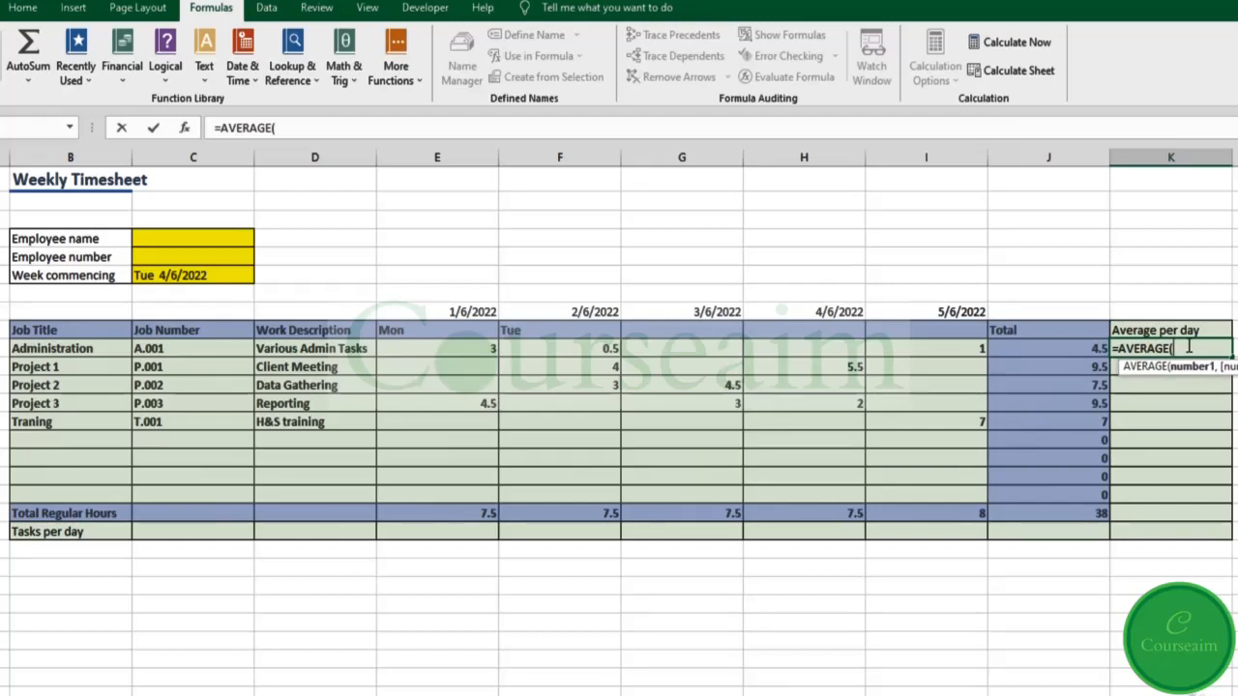
click(476, 349)
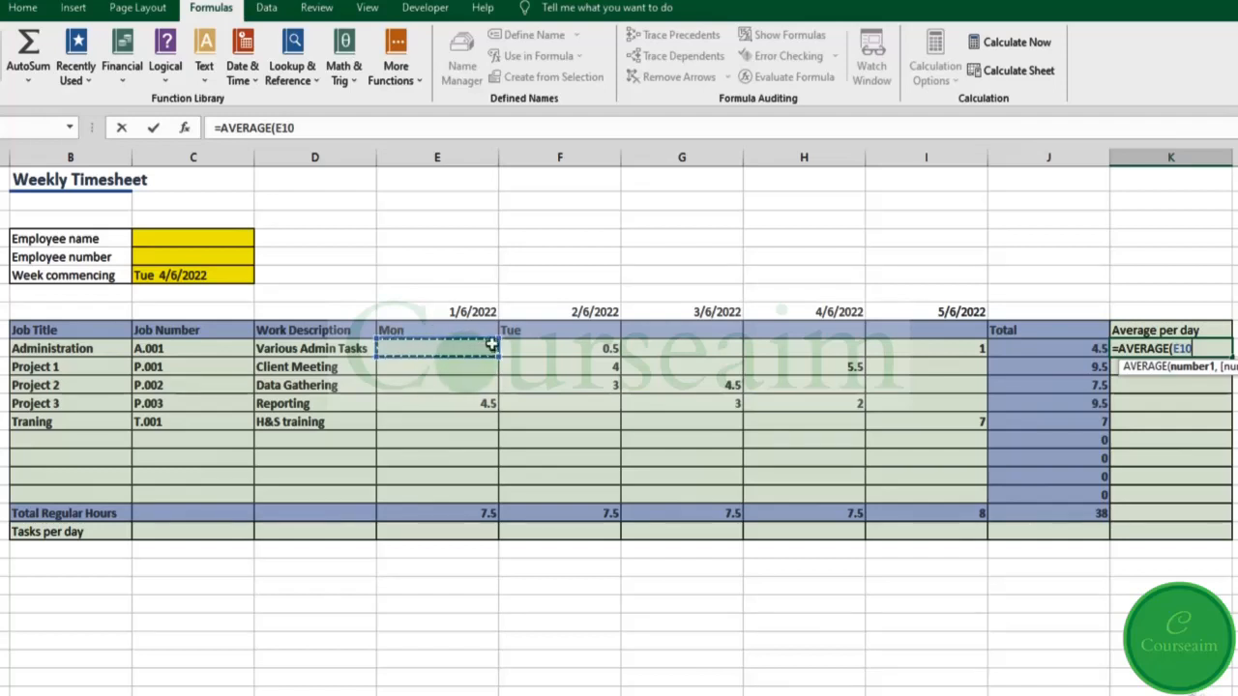
text(,)
click(552, 346)
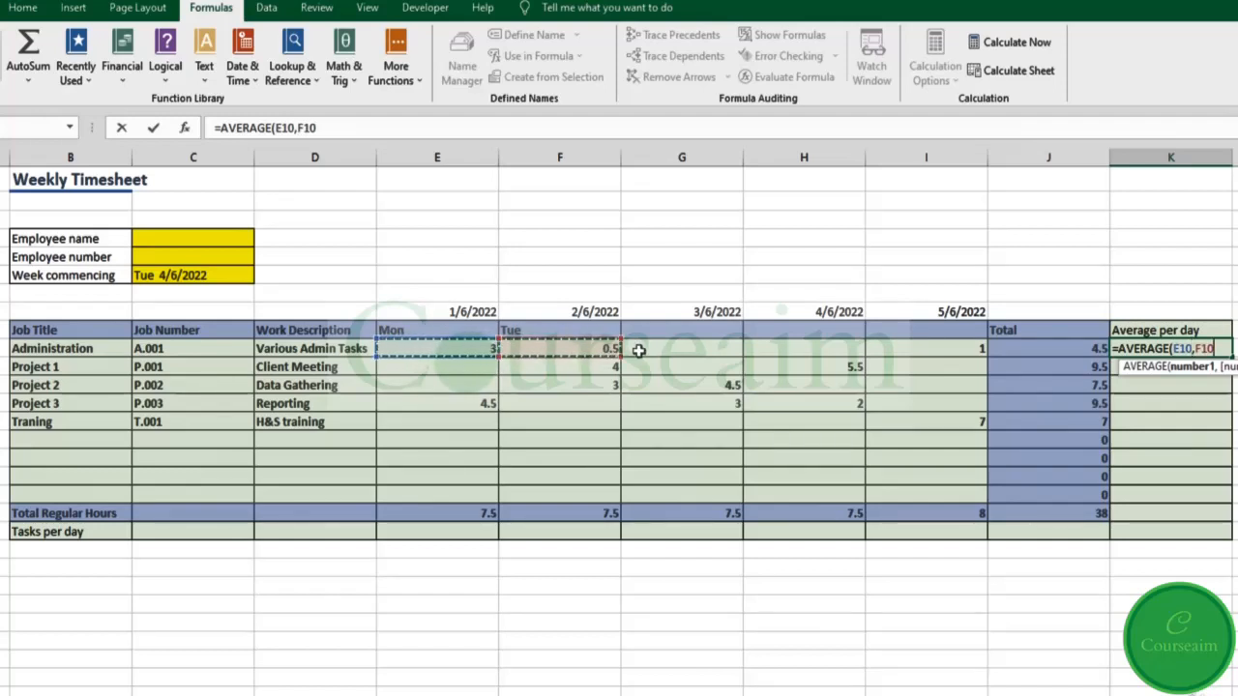
text(,)
click(716, 350)
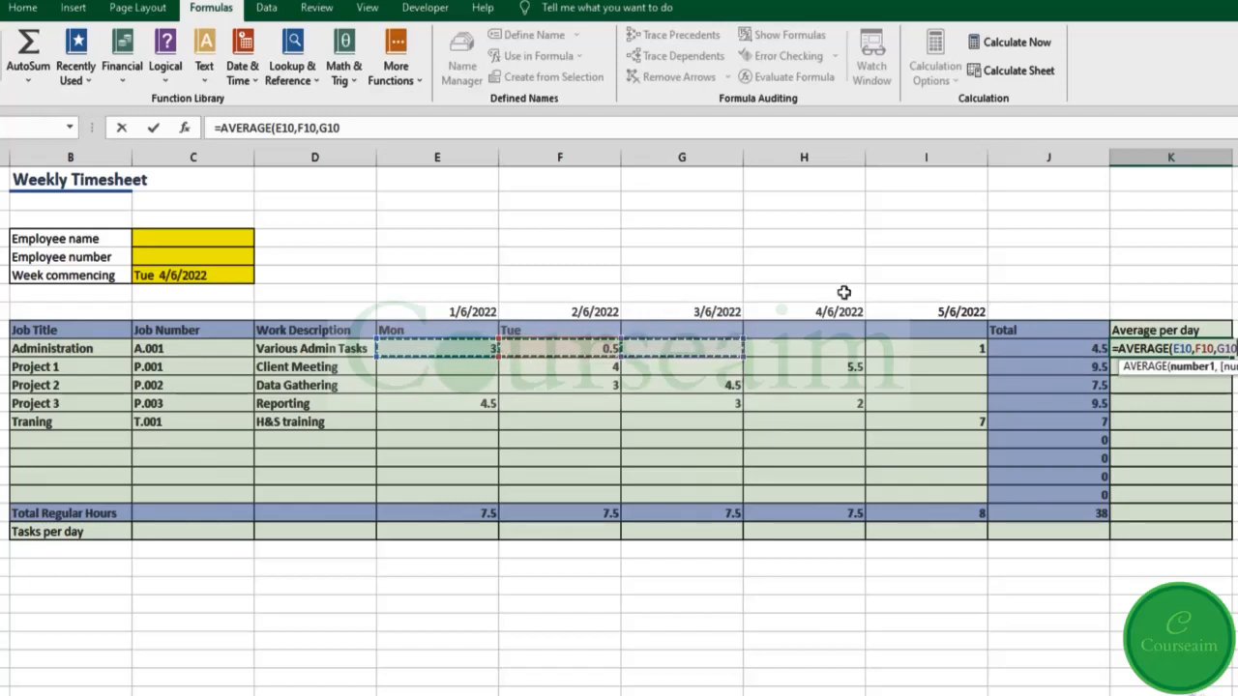
Step: Replace the separate arguments with the range E10:I10, giving an average of 1.5
drag(276, 128, 483, 125)
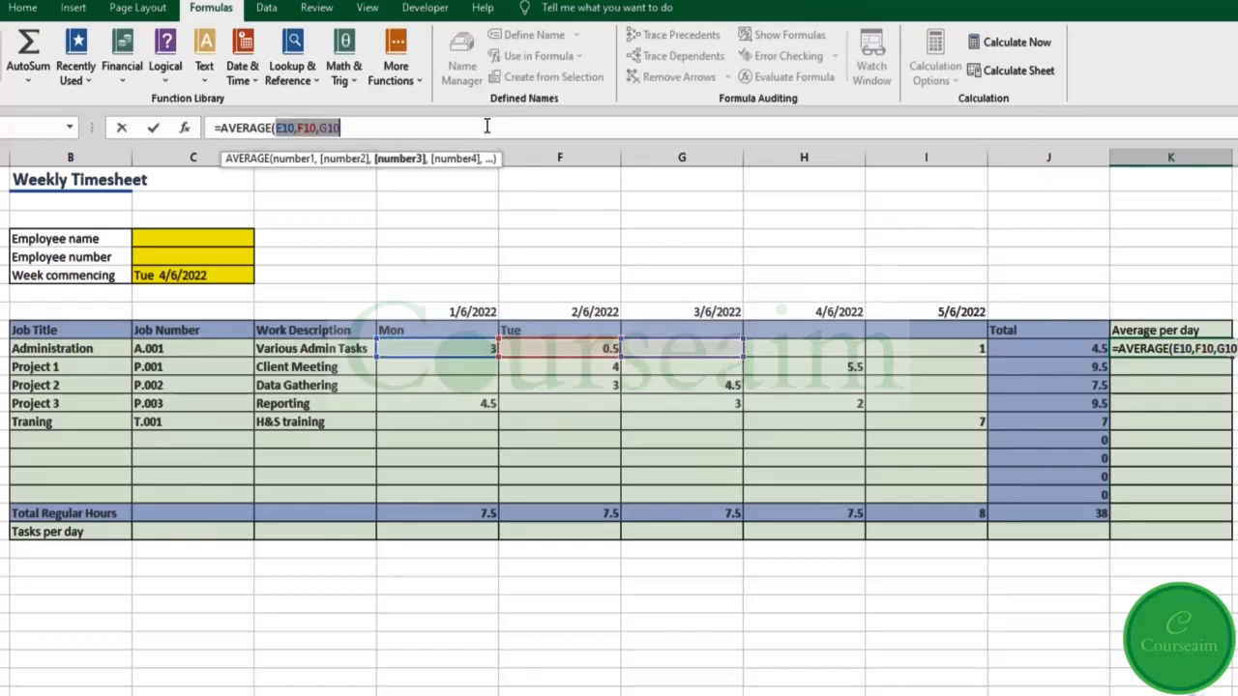
key(BackSpace)
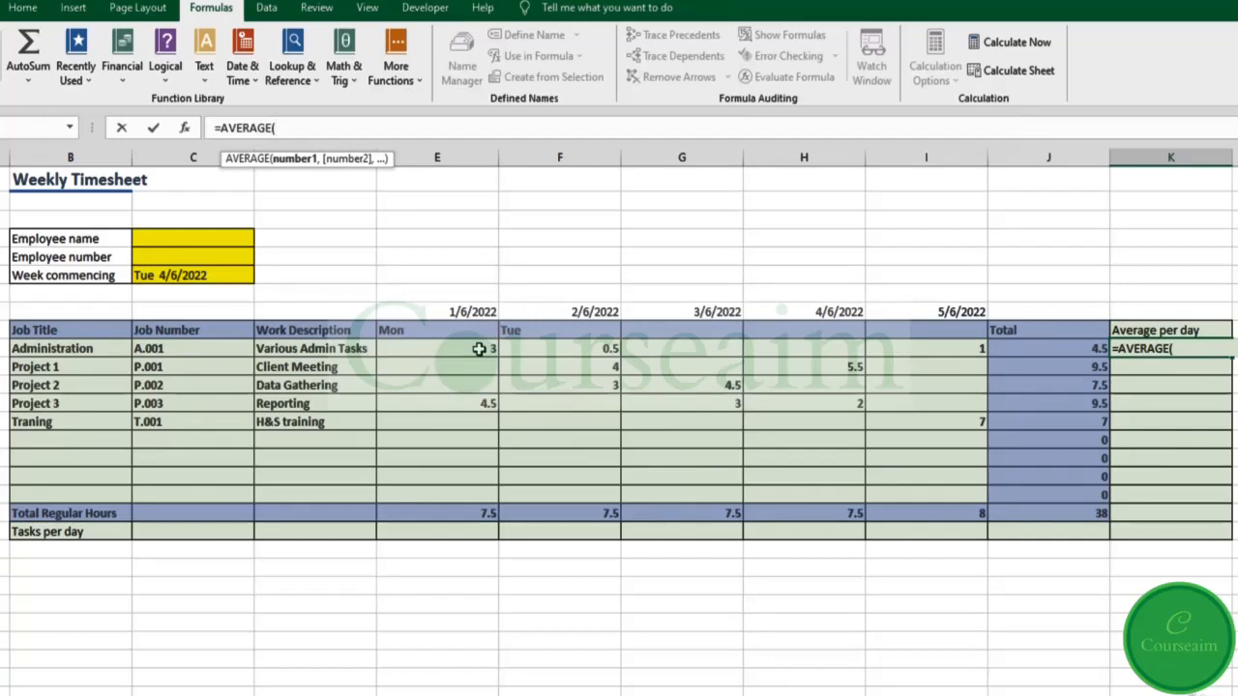
drag(479, 348, 930, 348)
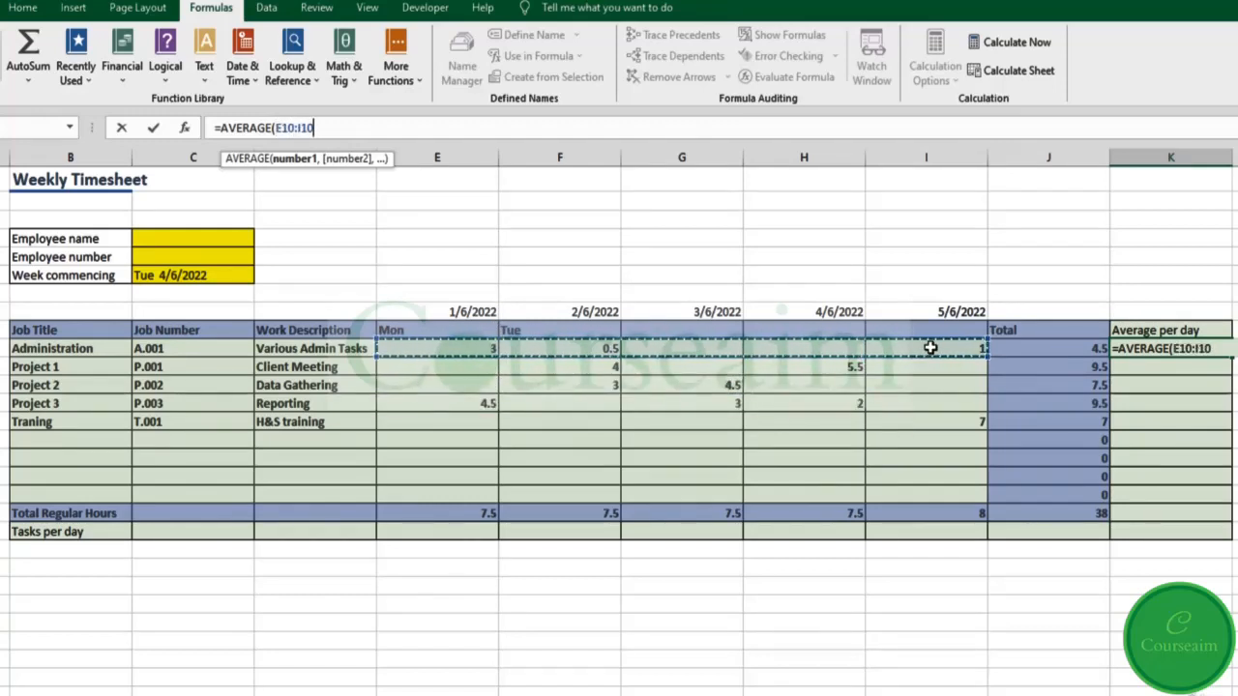
key(Return)
click(1136, 354)
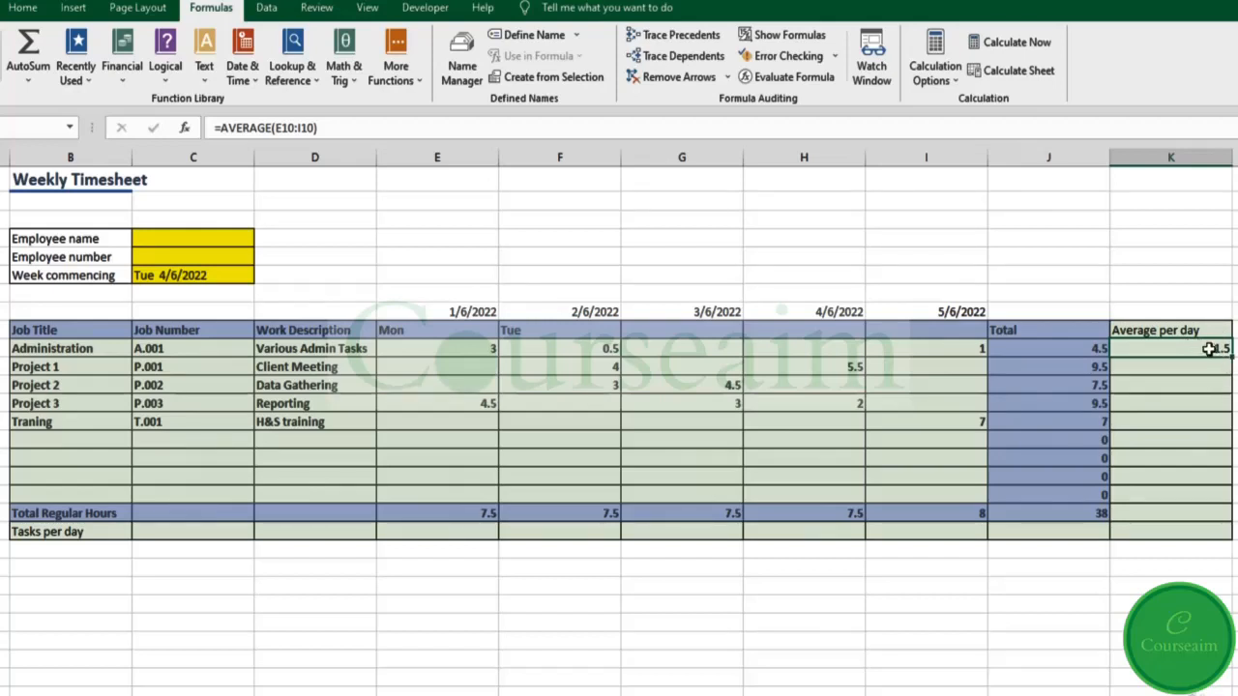
Step: Paste the K10 average formula into K11:K19 using Paste Special > Formulas
drag(1217, 360, 1208, 515)
key(ctrl+alt+v)
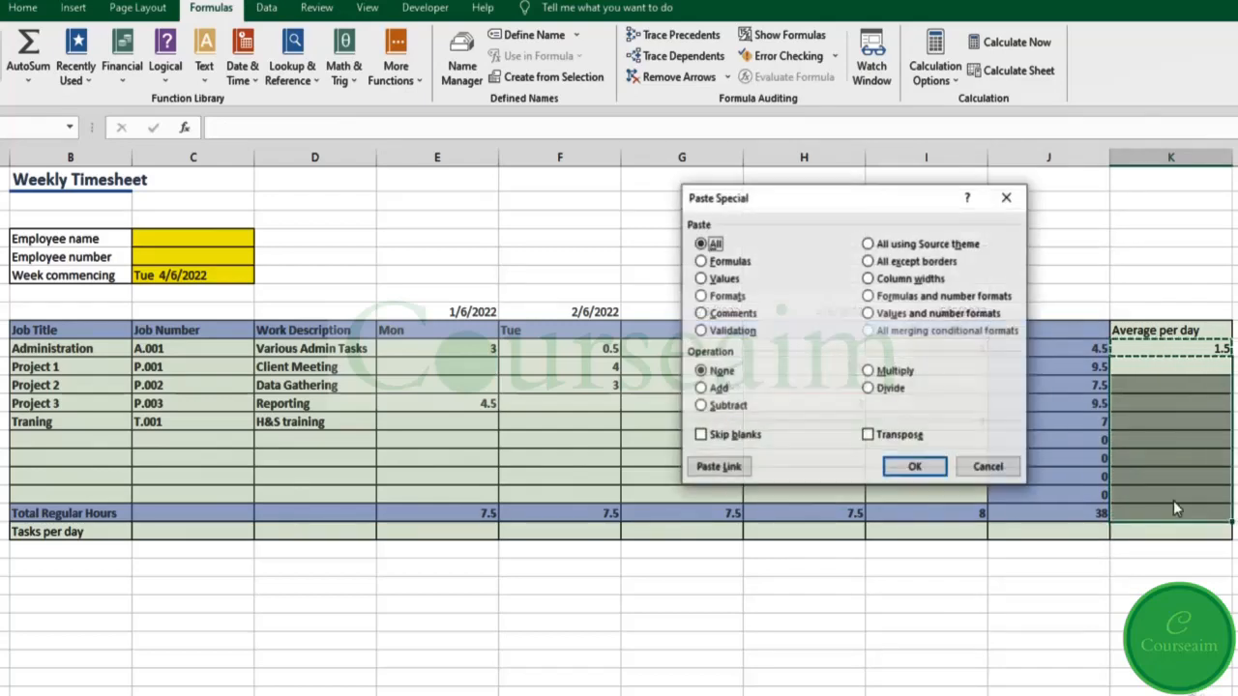
click(725, 263)
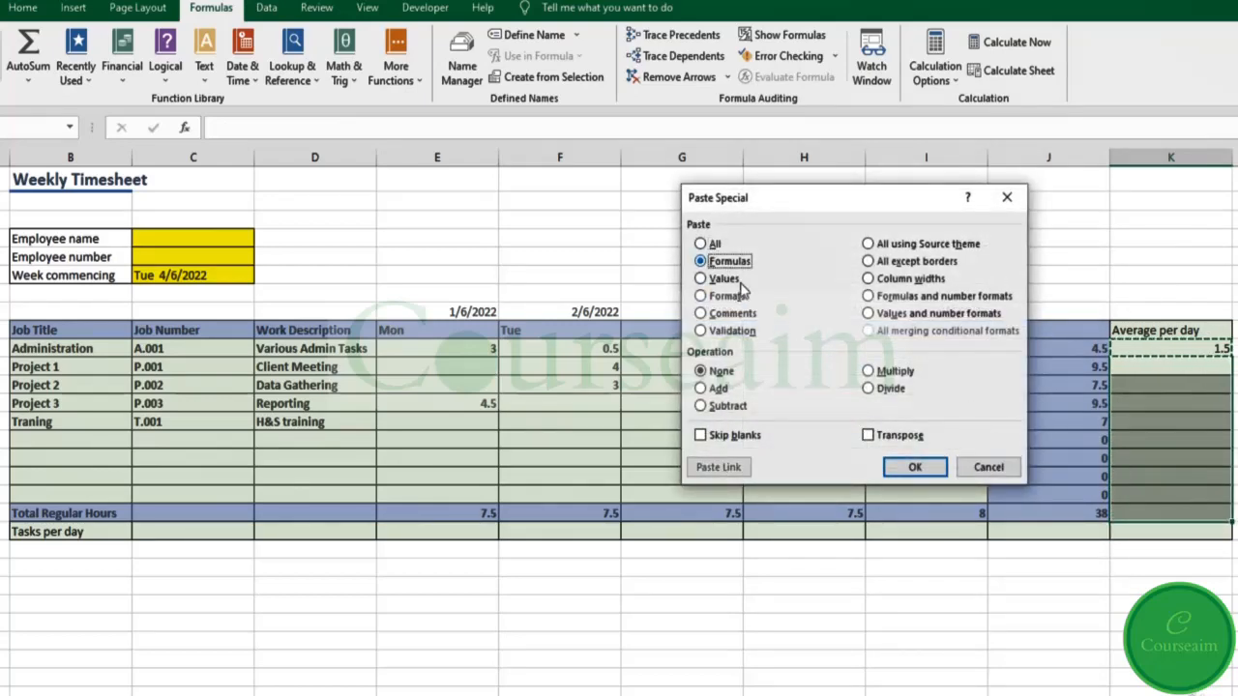
click(915, 467)
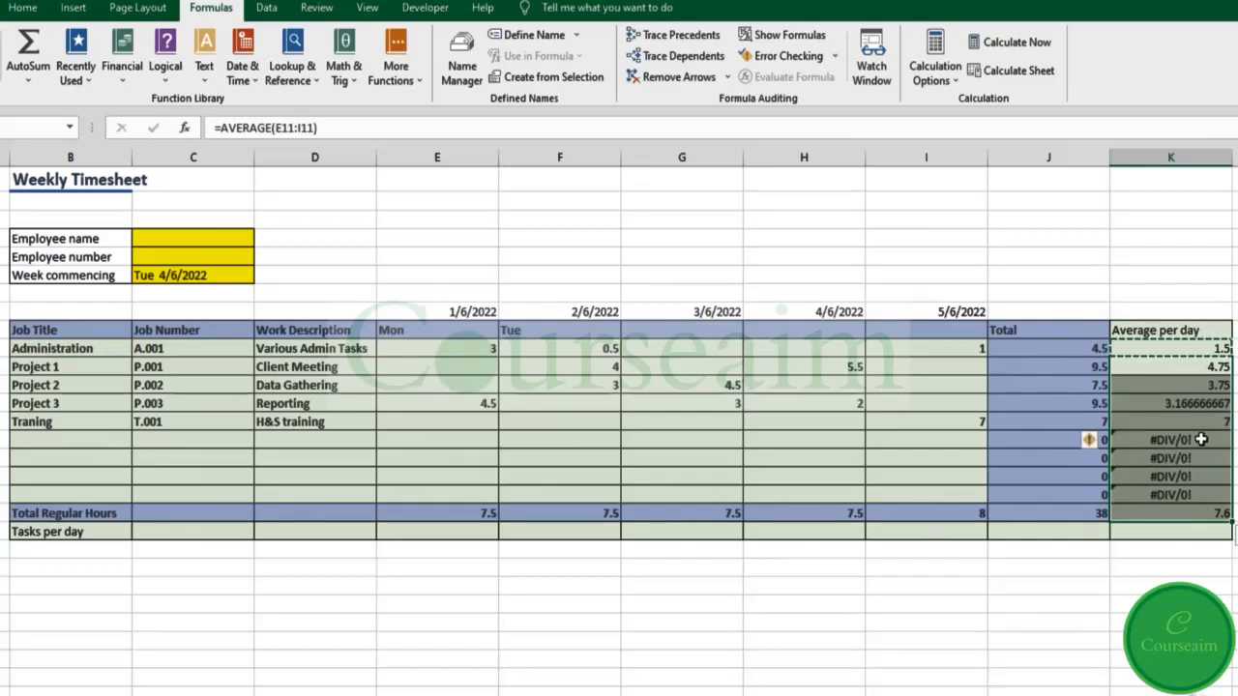
Step: Clear the #DIV/0! errors from the empty rows K15:K18
drag(1196, 439, 1211, 494)
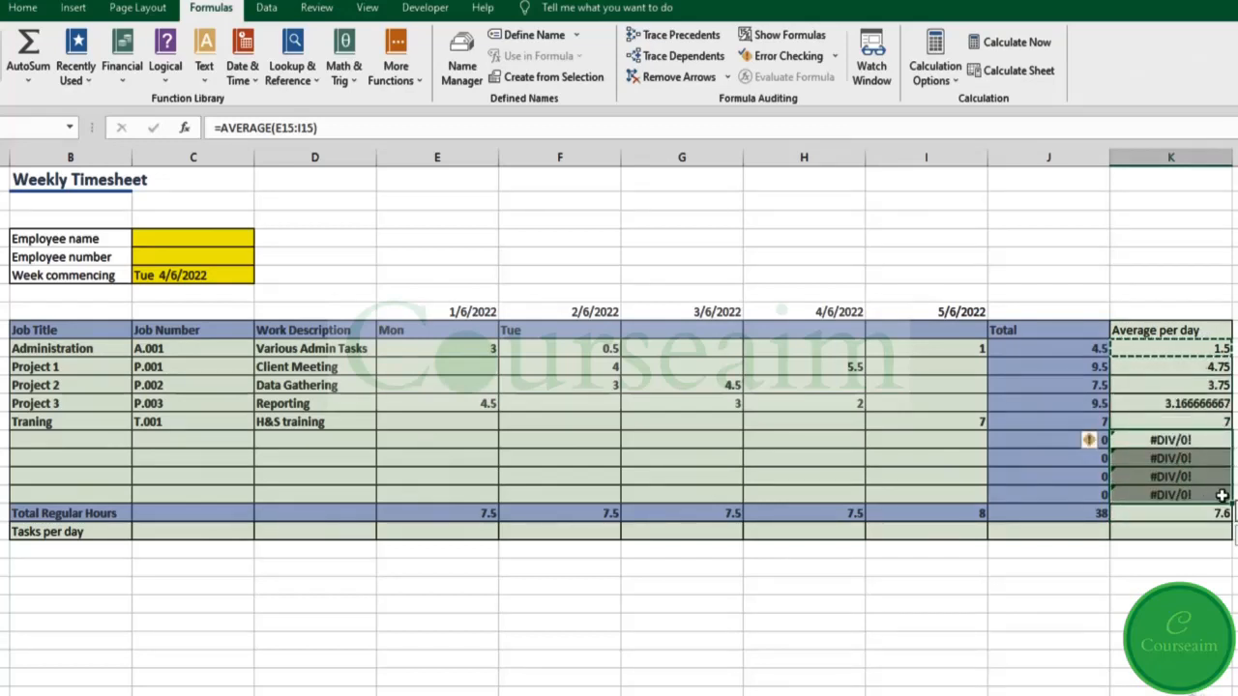
key(Delete)
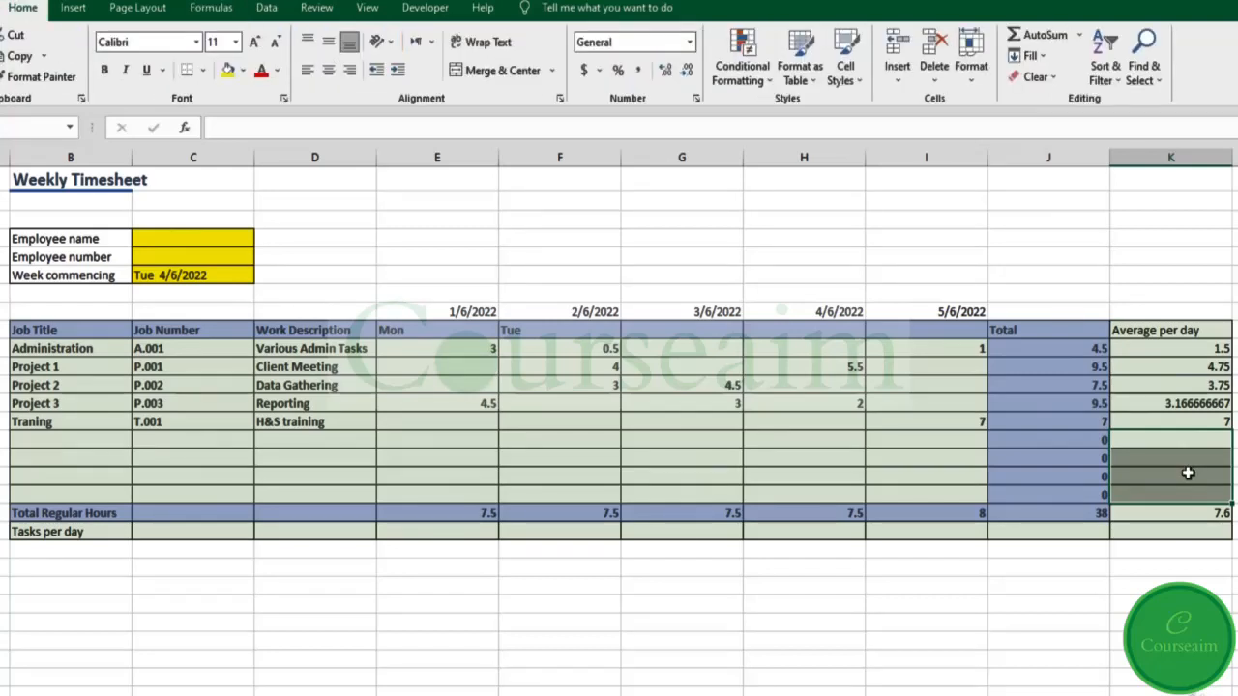
click(454, 530)
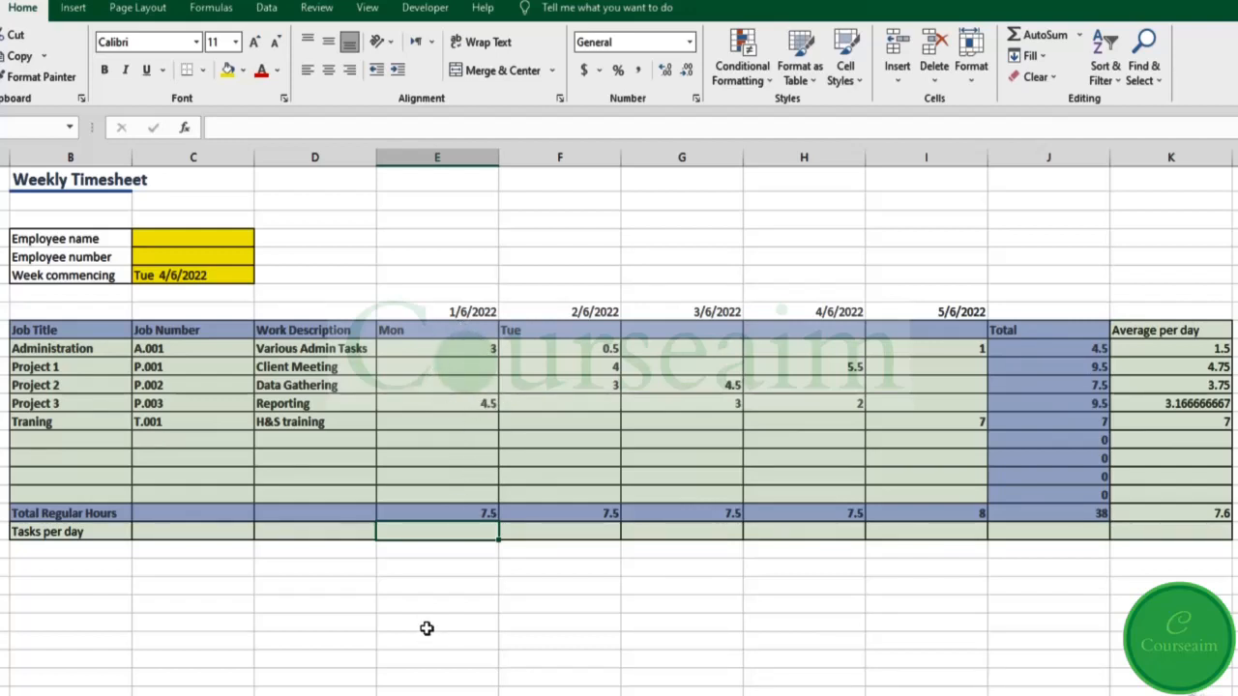
Step: Enter =COUNT(E10:E18) in E20 to count Monday's tasks
double_click(419, 530)
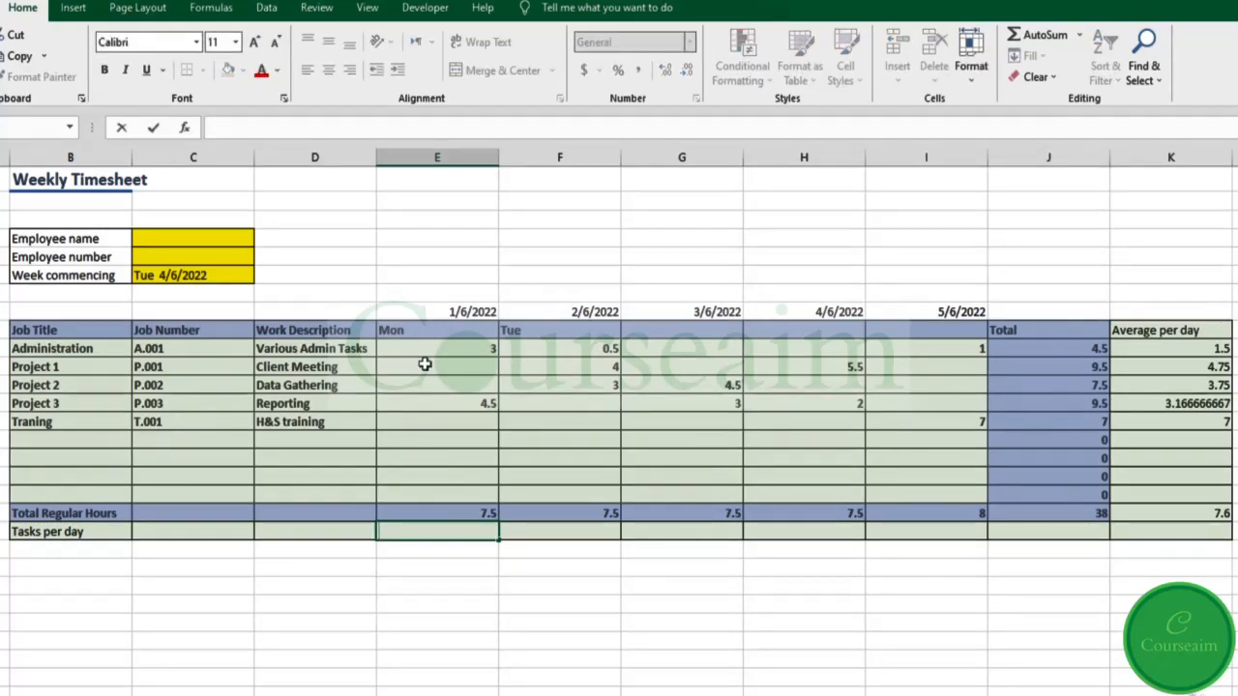
text(=)
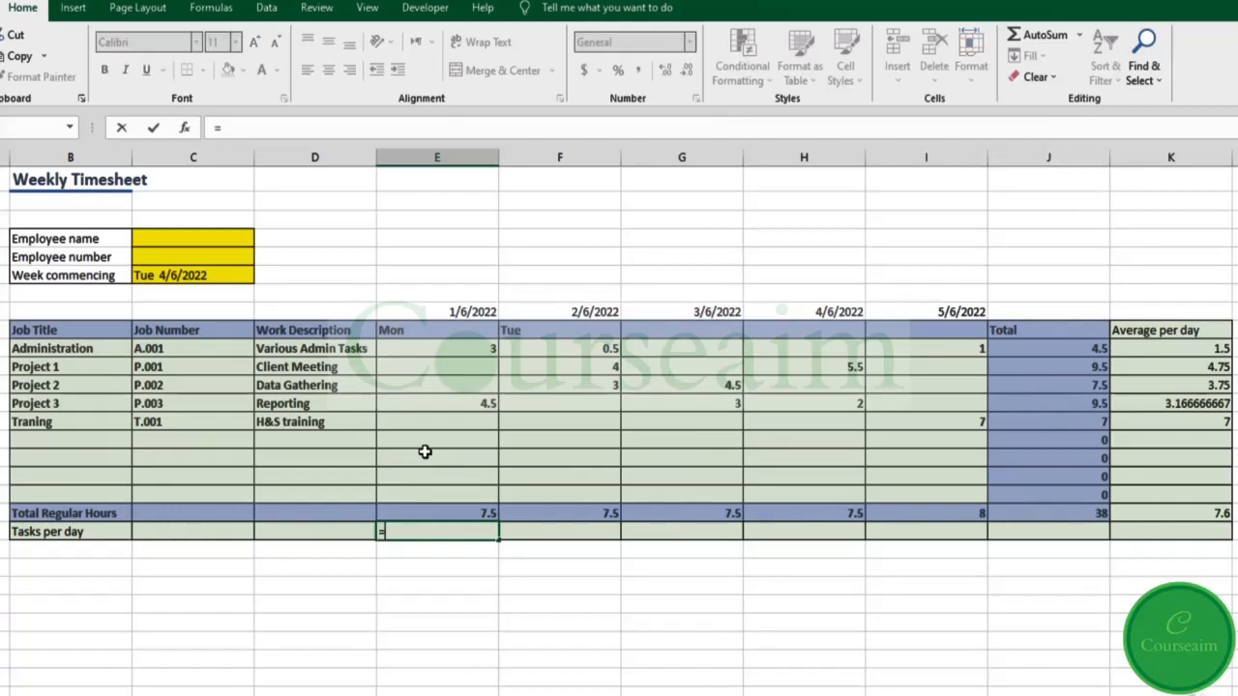
text(coun)
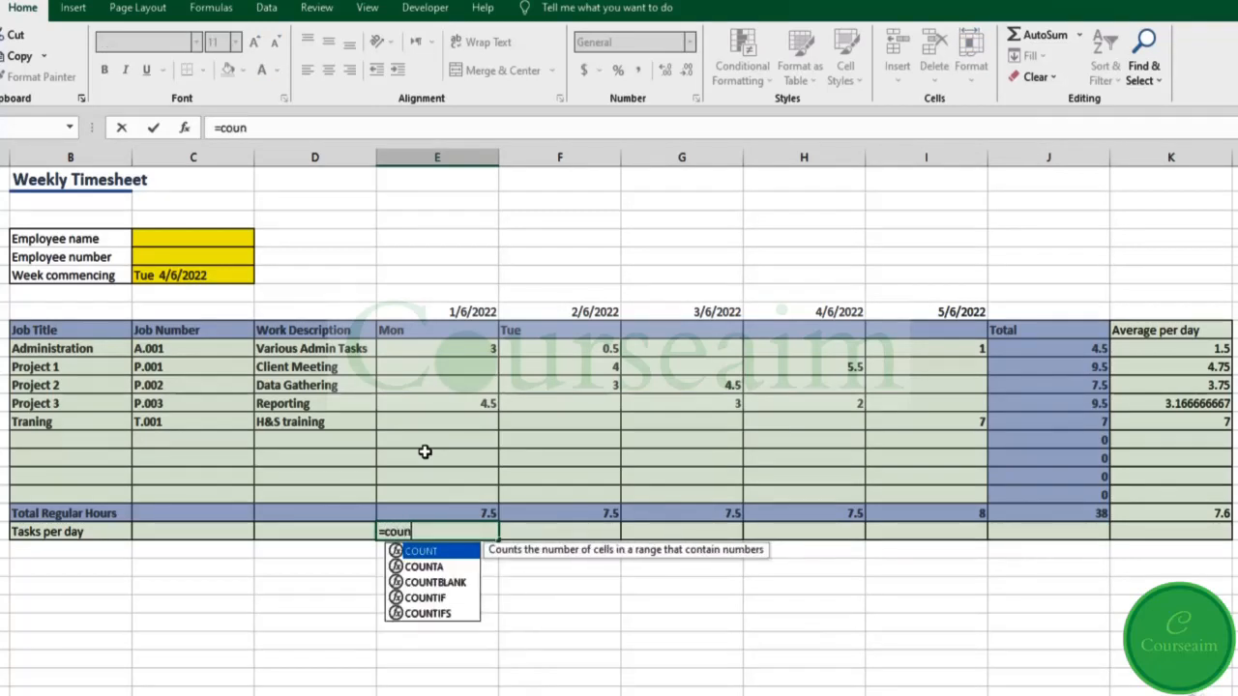
text(t)
key(Tab)
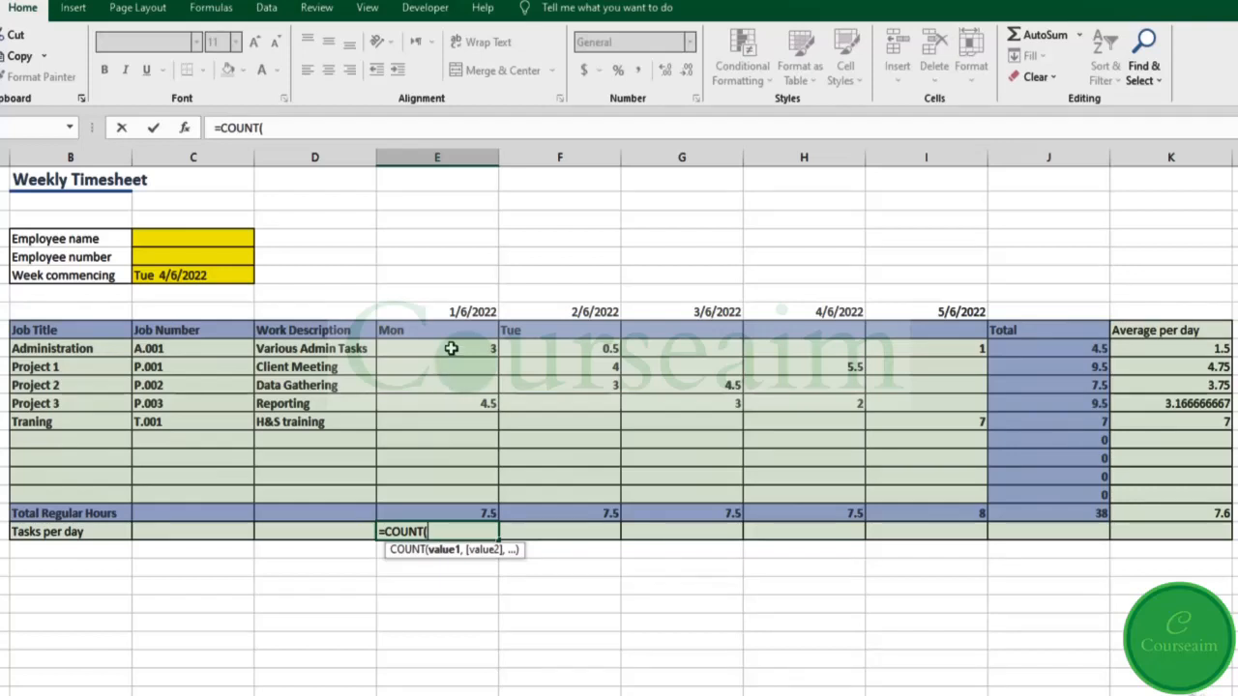
drag(451, 348, 455, 490)
key(Tab)
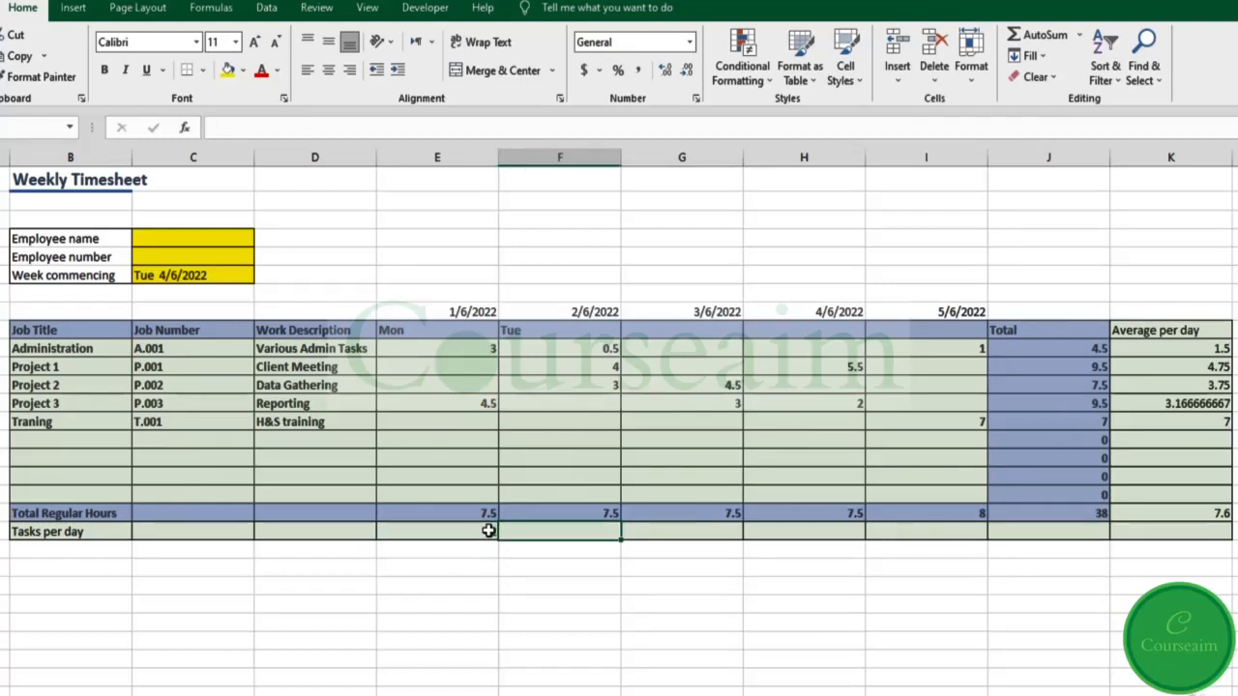
Step: Copy the COUNT formula into F20 through I20, giving 3, 2, 2 and 2 for Tue–Fri
click(484, 532)
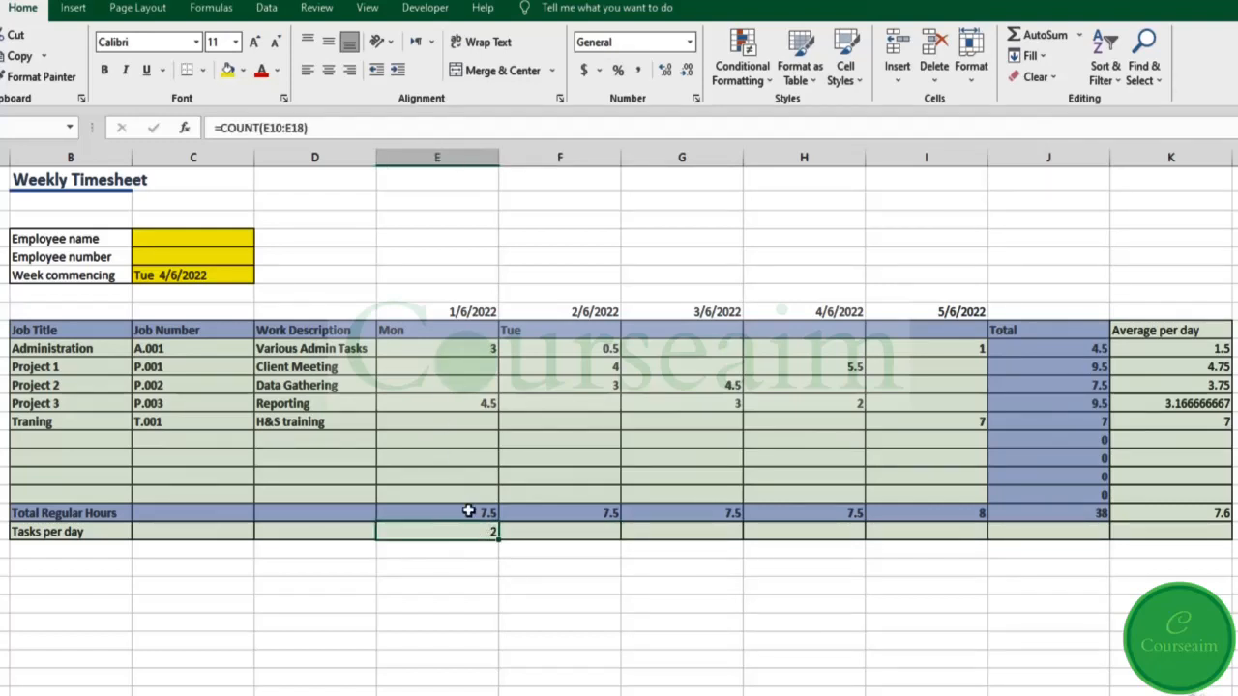
key(ctrl+c)
key(Right)
key(ctrl+v)
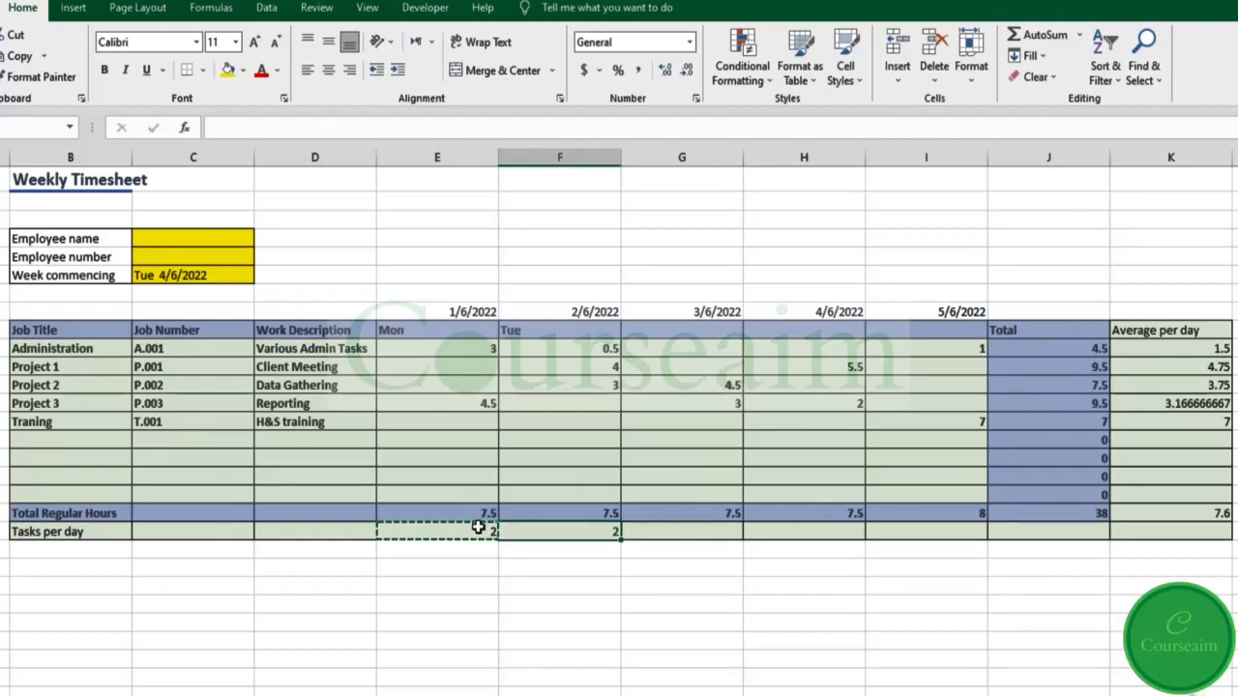
key(Right)
key(ctrl+v)
key(Right)
key(ctrl+v)
key(Right)
key(ctrl+v)
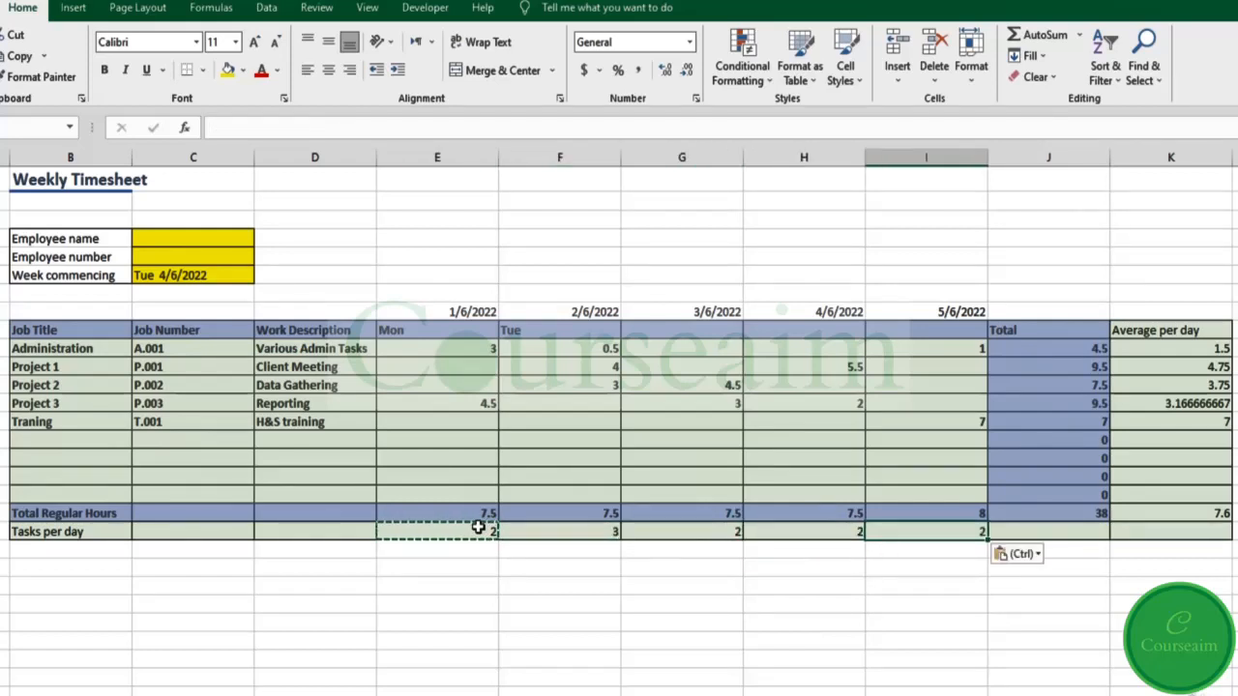
click(437, 431)
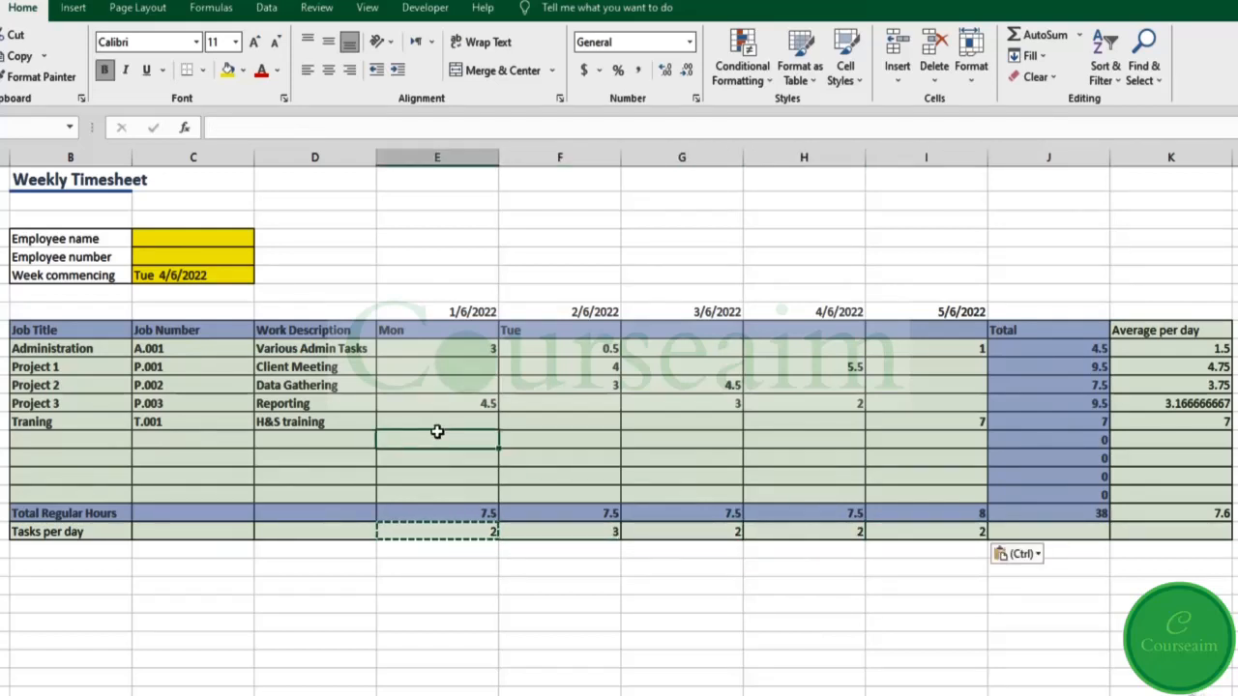
text(2)
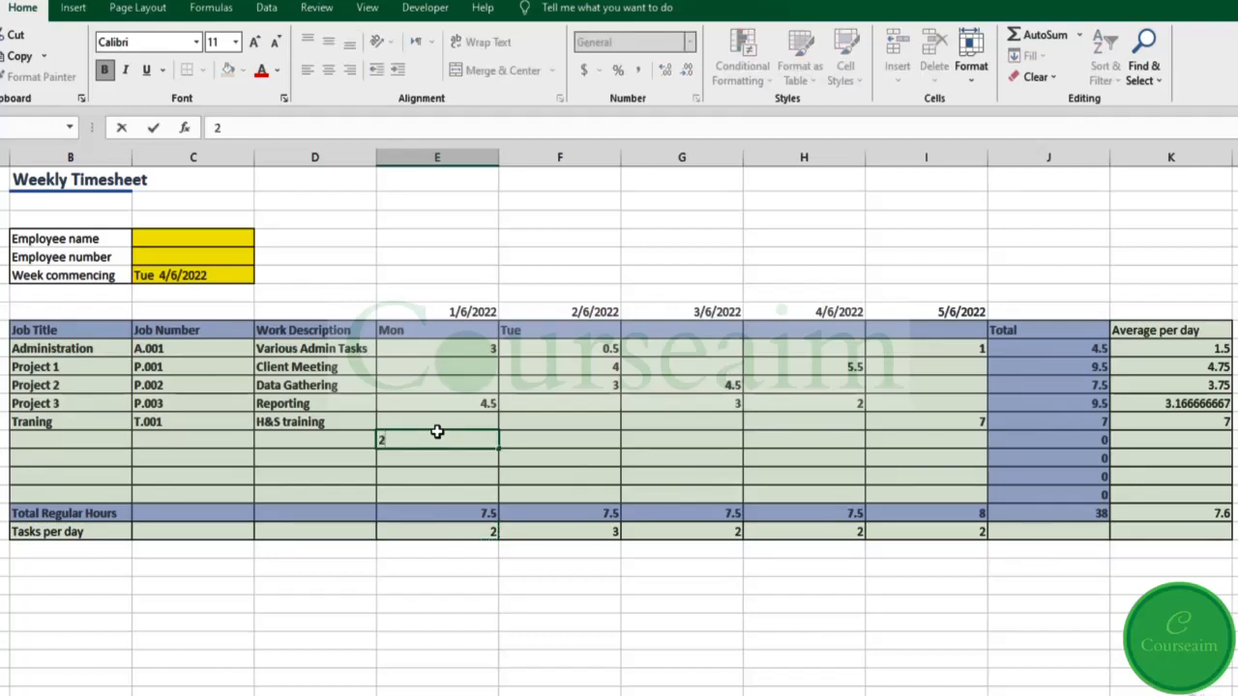
key(Return)
text(5)
key(Return)
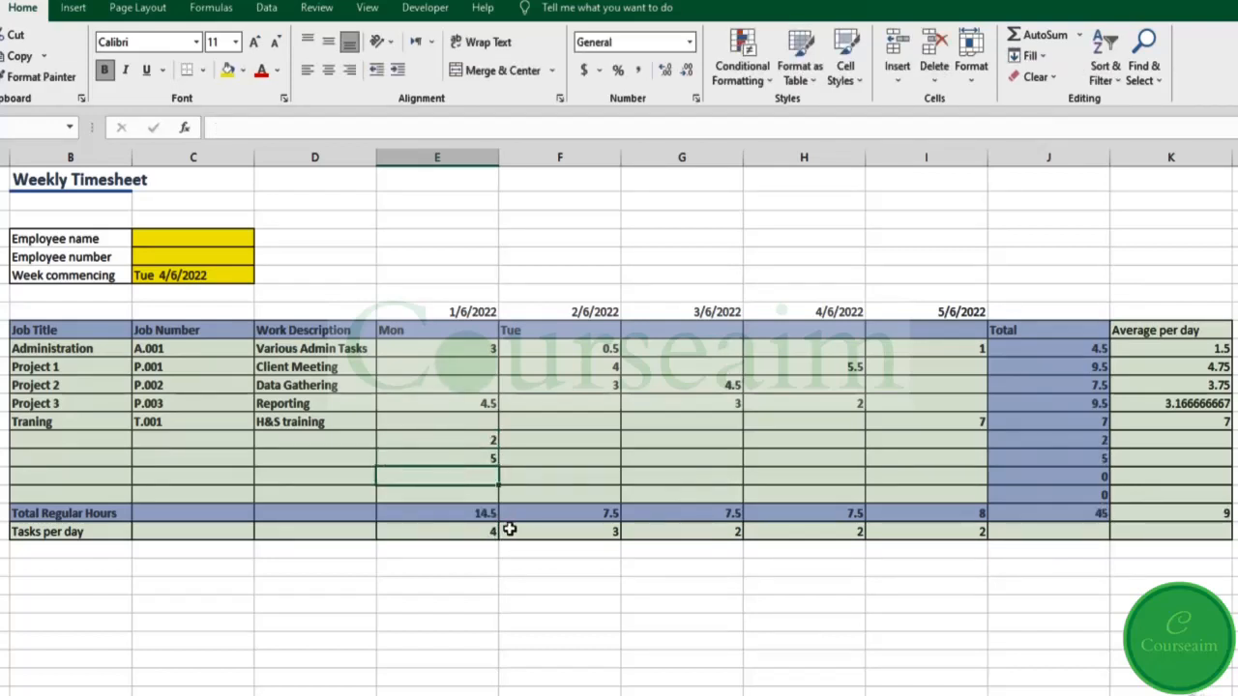
key(ctrl+z)
key(ctrl+z)
click(312, 531)
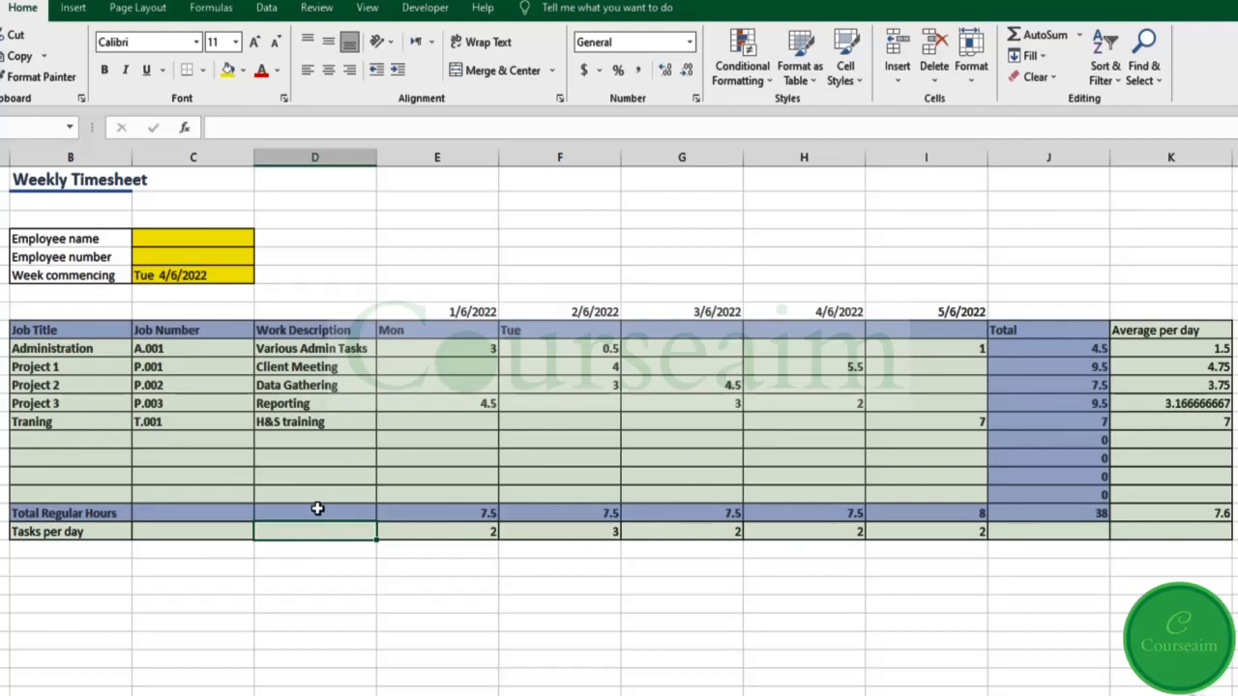
Step: Enter =COUNT(D10:D18) in D20 for the Work Description column, which returns 0
text(=count)
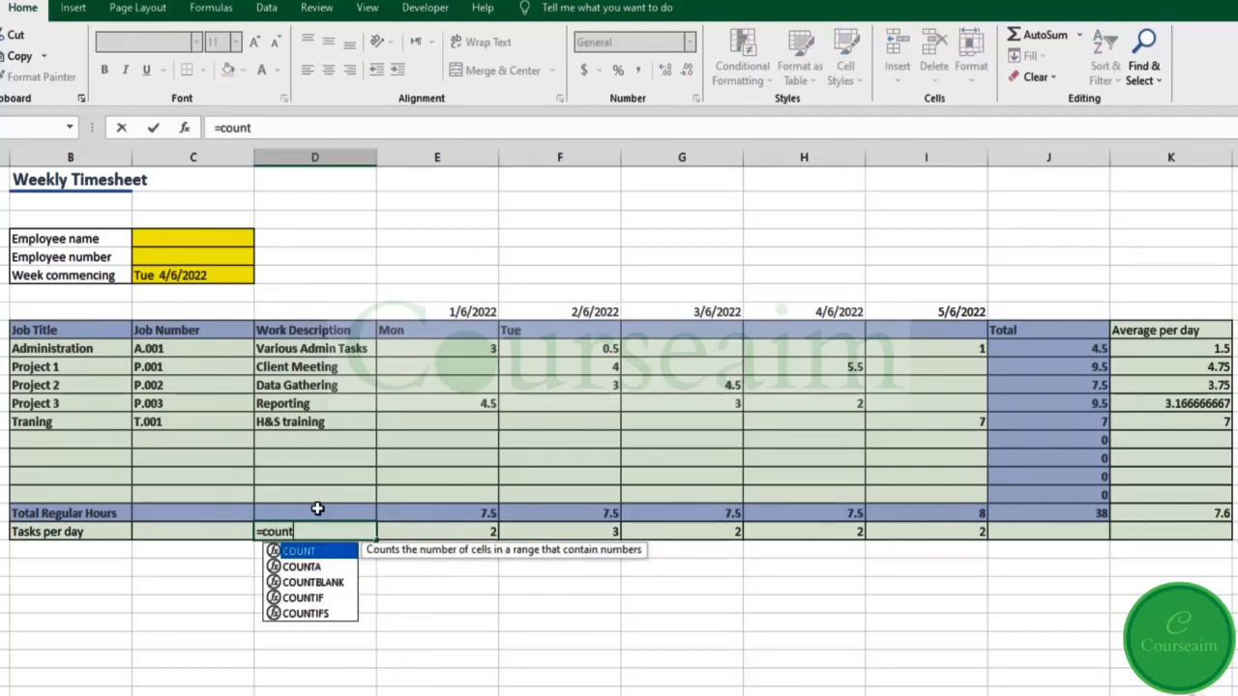
key(Tab)
drag(344, 351, 349, 497)
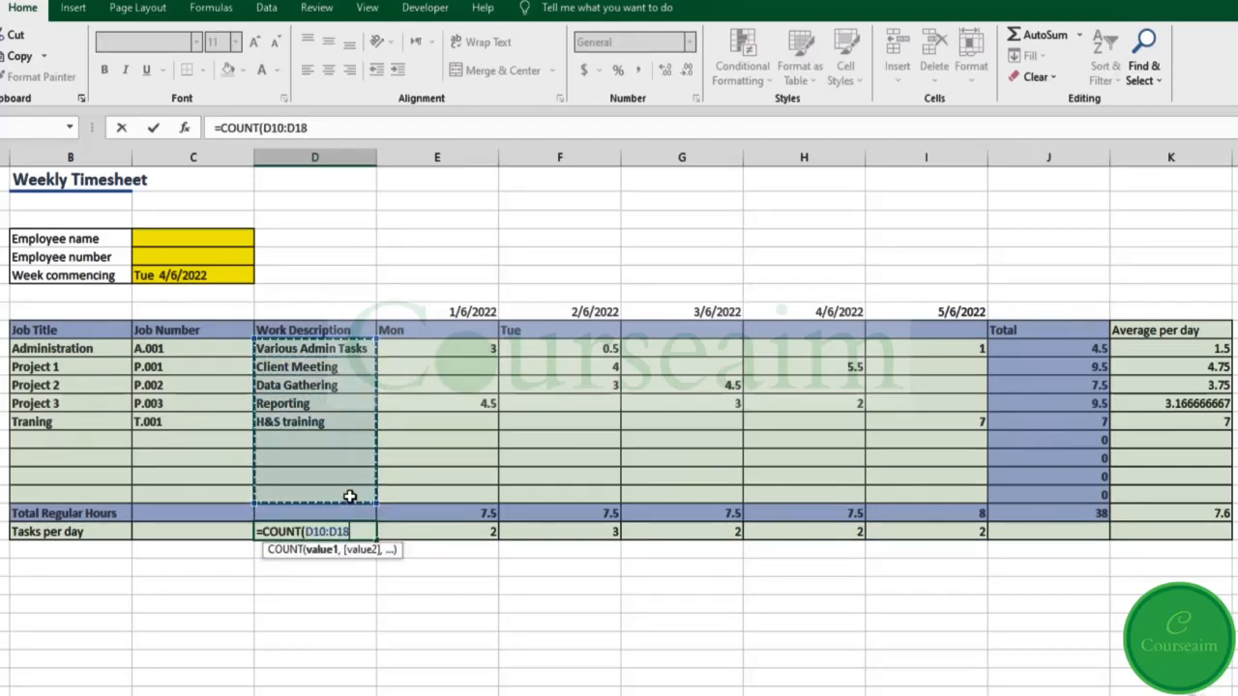
text())
key(Tab)
click(343, 532)
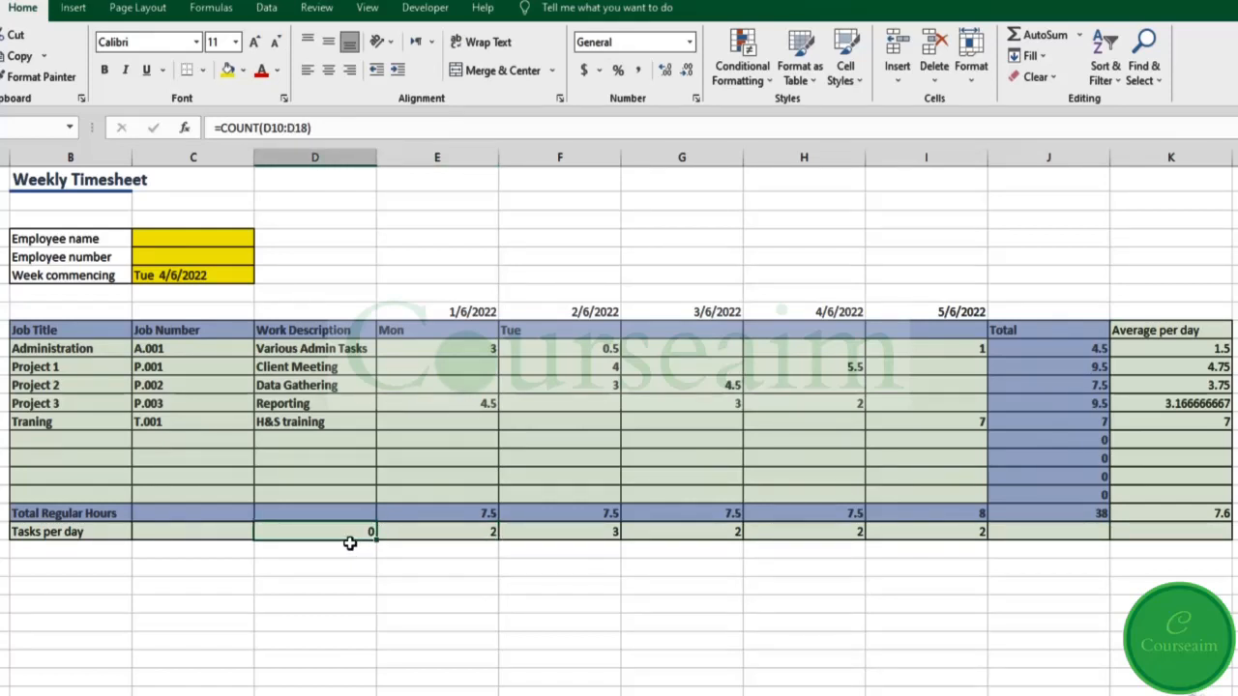
Step: Change the D20 formula to =COUNTA(D10:D18) so it counts the 5 text entries
click(264, 130)
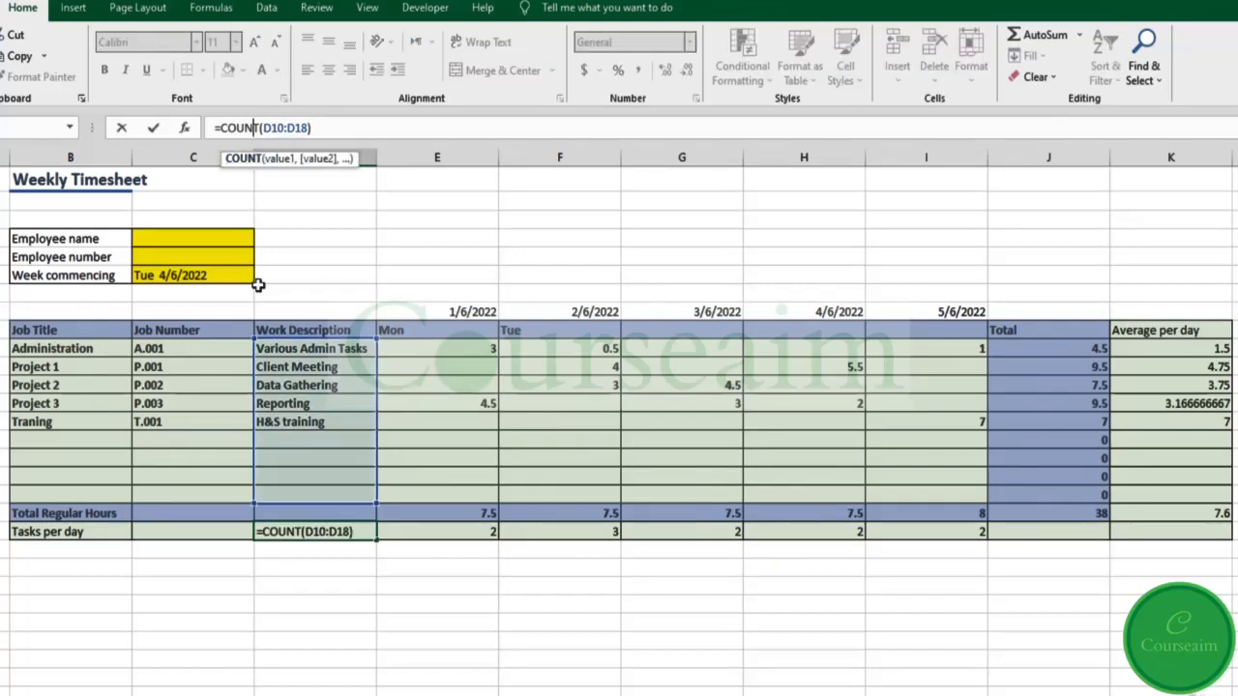
text(A)
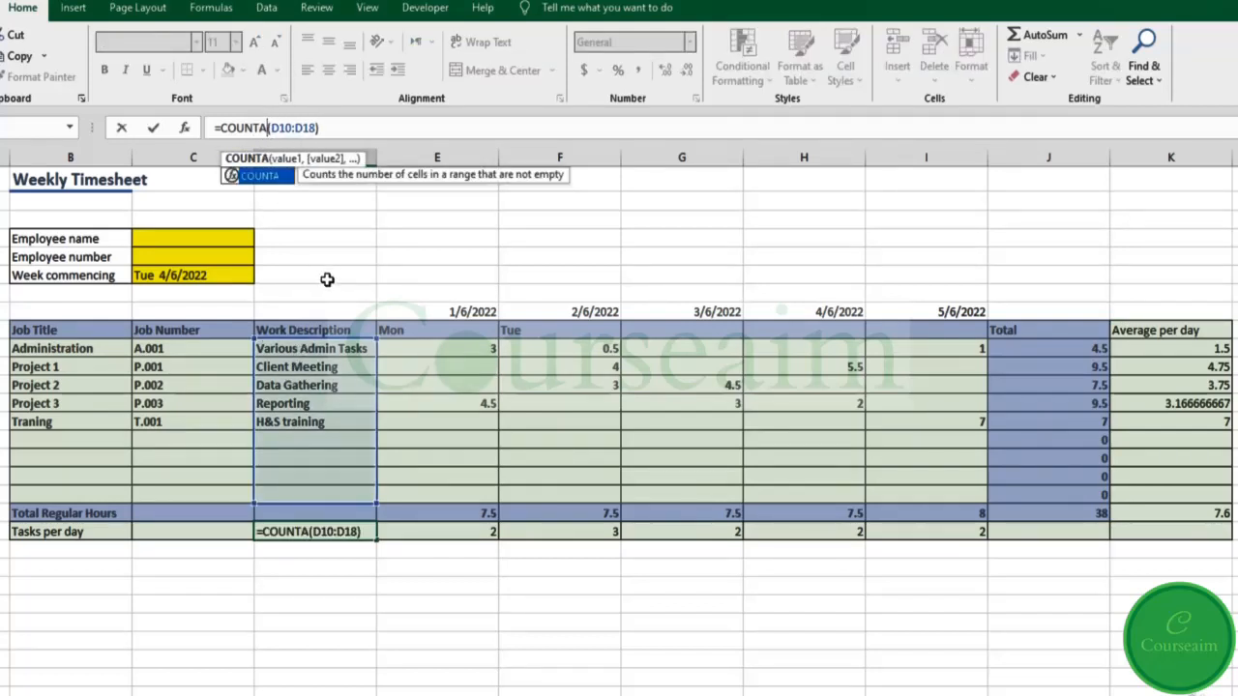
click(261, 133)
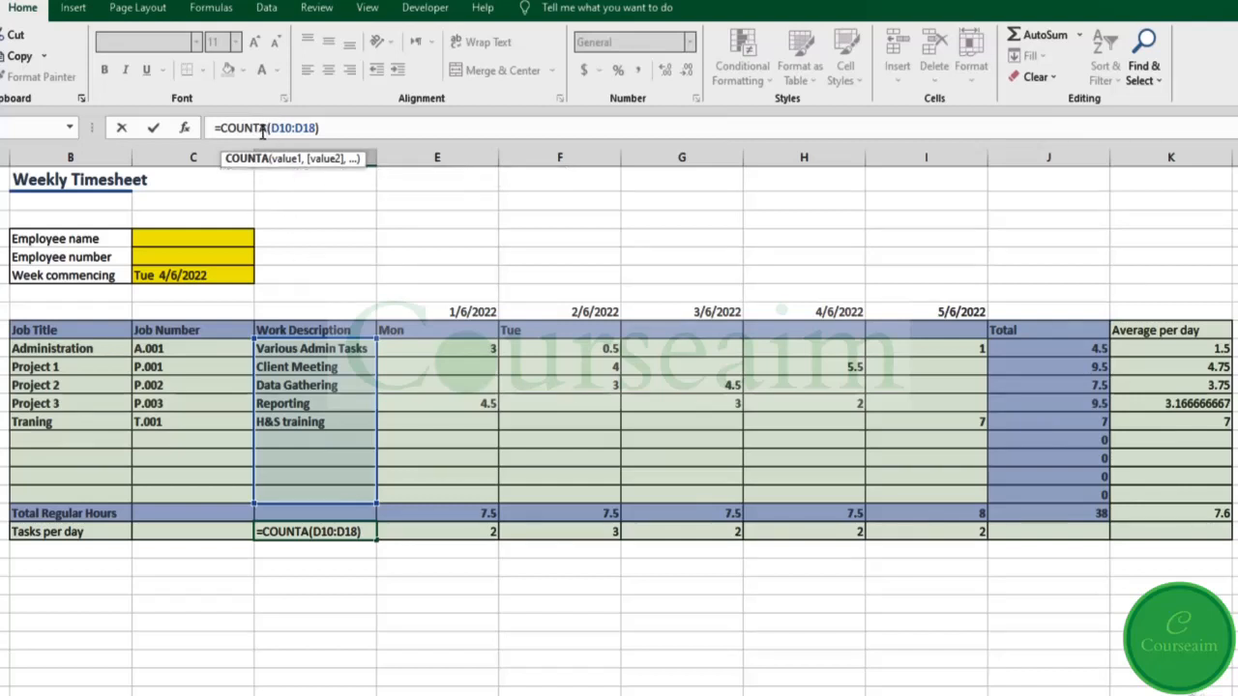
drag(259, 133, 268, 132)
key(Return)
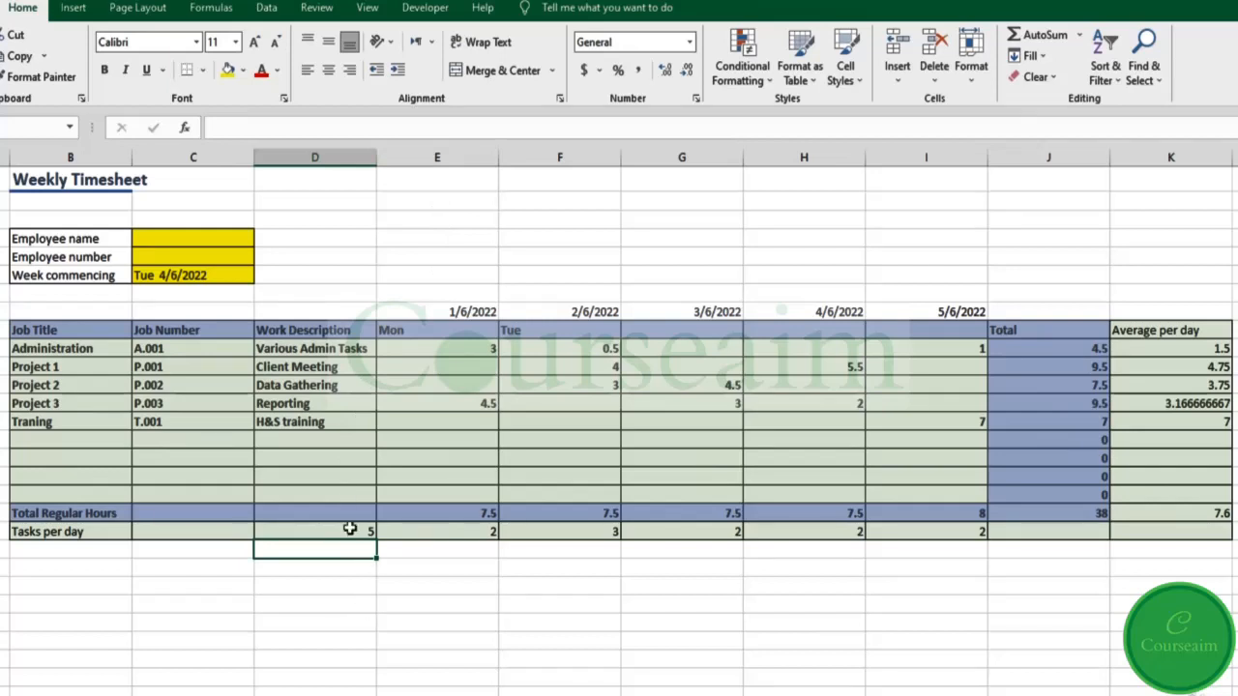
click(350, 529)
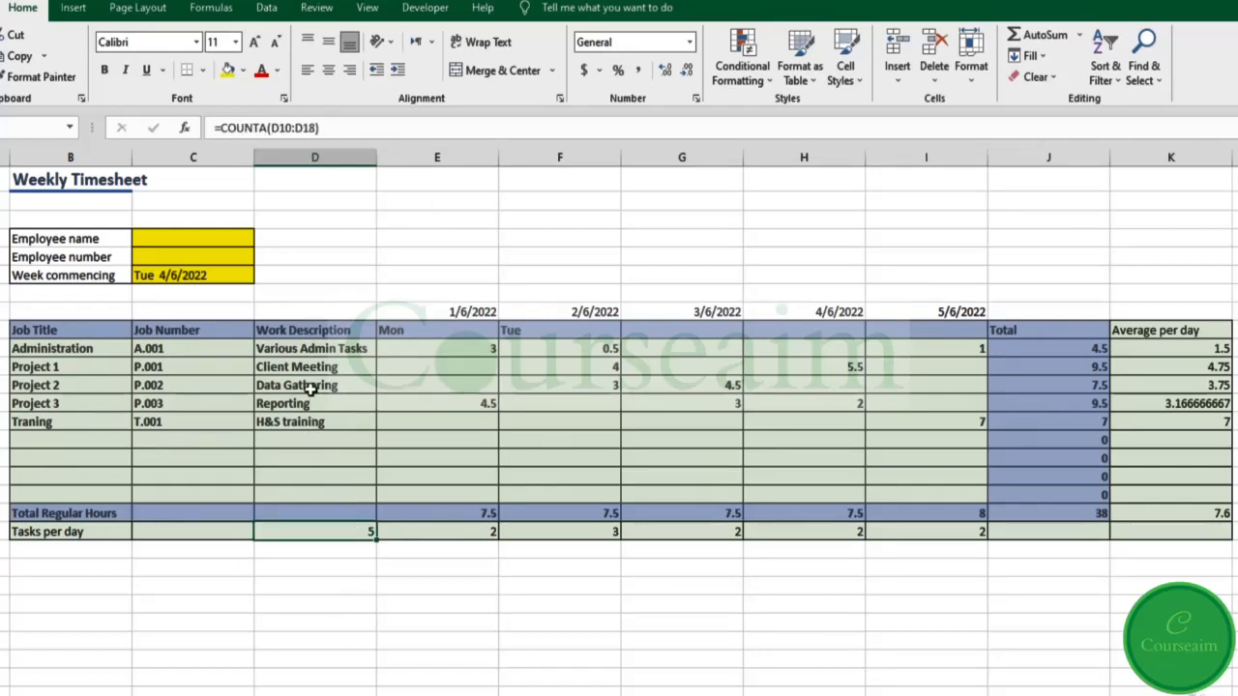